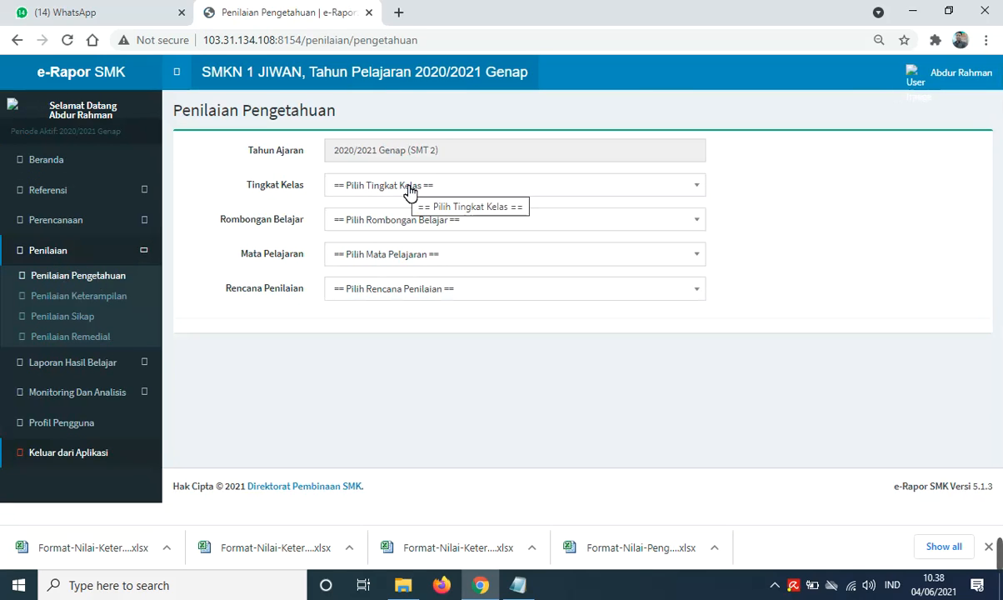
# Set the knowledge assessment's class level to Kelas 11, study group to XITAV and subject to Produk Kreatif dan Kewirausahaan (600070100).
pyautogui.click(410, 193)
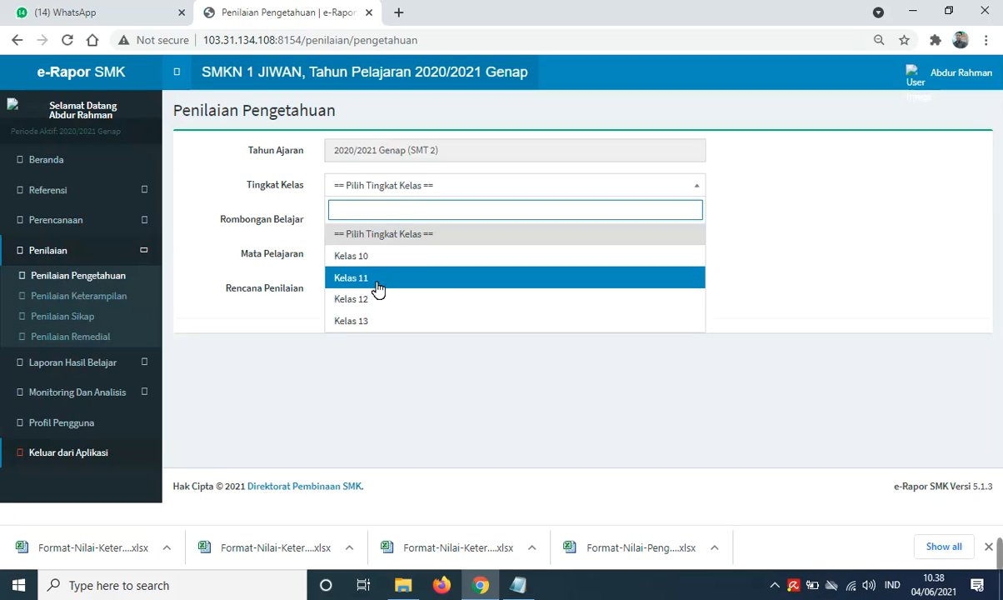
pyautogui.click(375, 279)
pyautogui.click(408, 222)
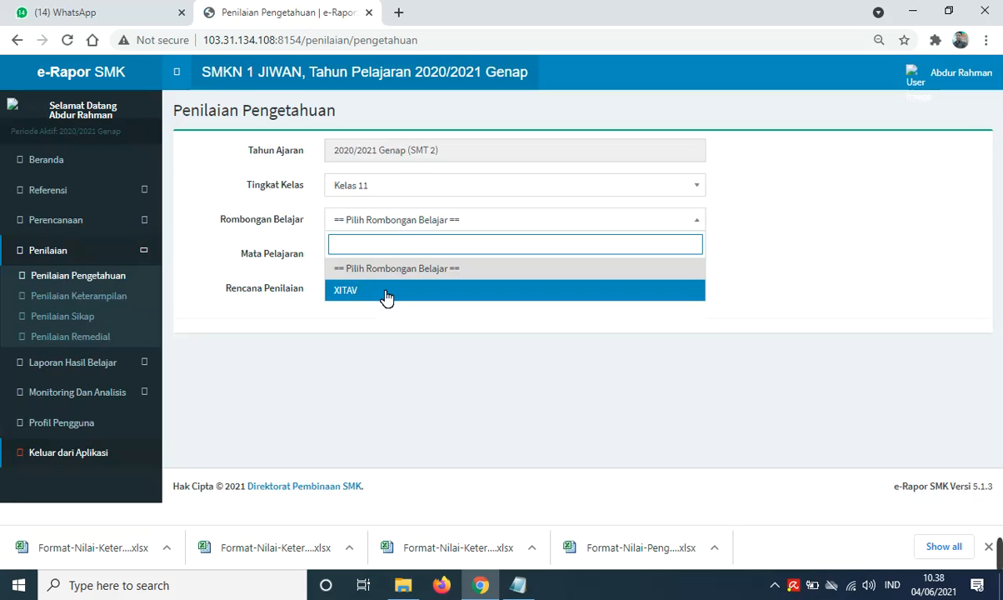
pyautogui.click(385, 291)
pyautogui.click(412, 255)
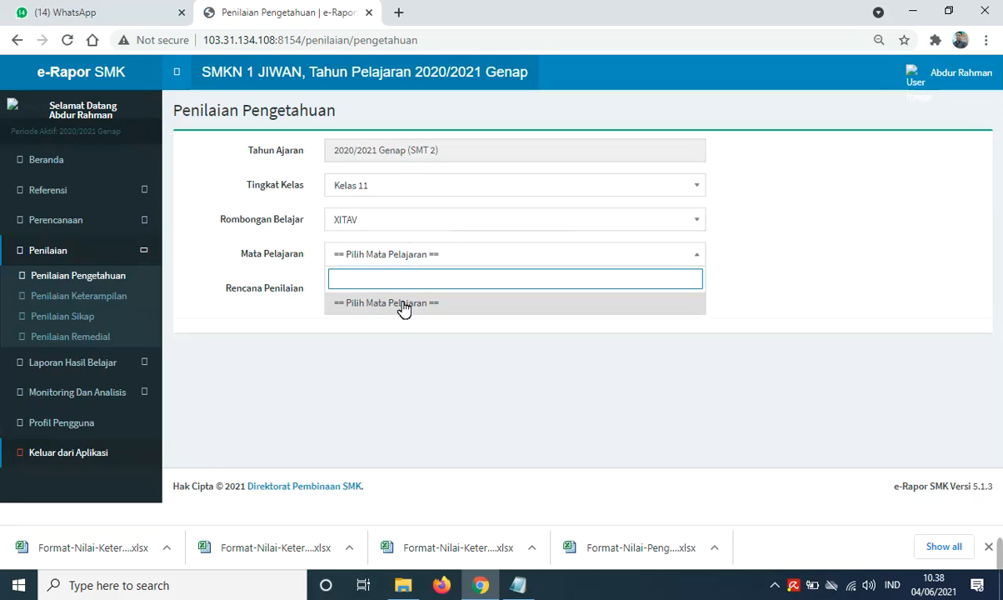
pyautogui.click(413, 260)
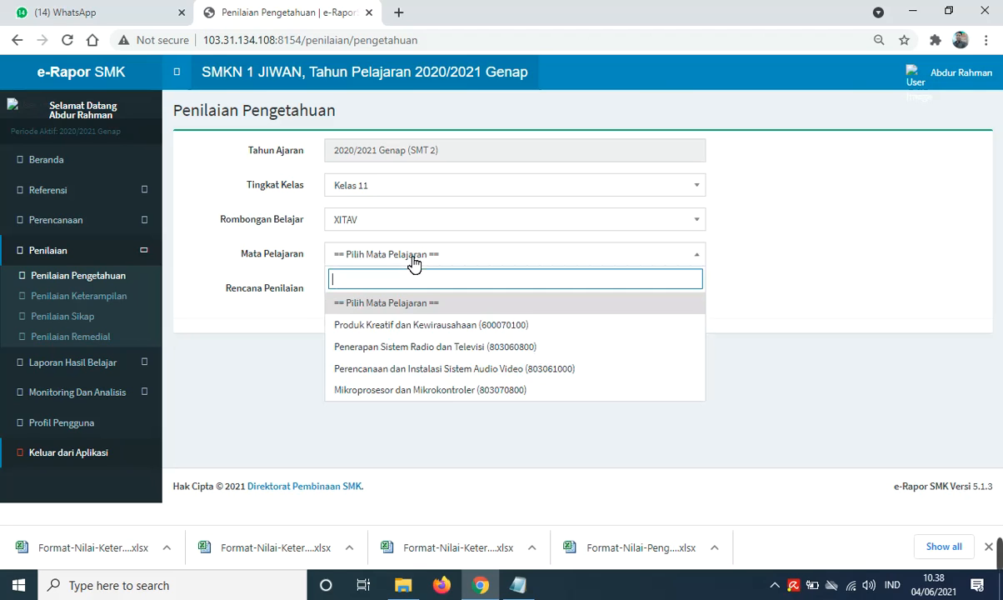
pyautogui.click(409, 328)
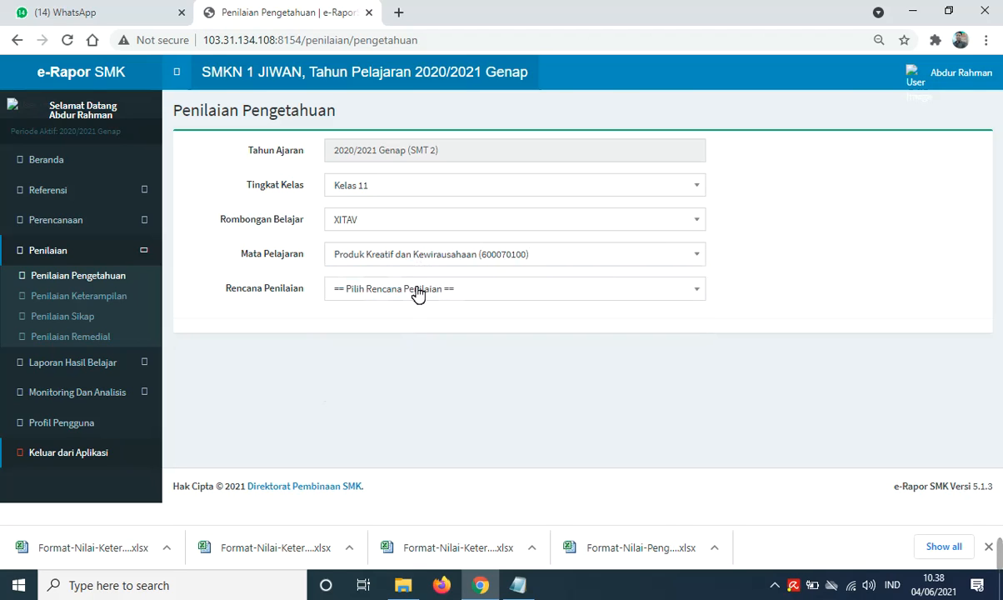
# Choose UH as the knowledge assessment plan and download its Excel score format.
pyautogui.click(418, 292)
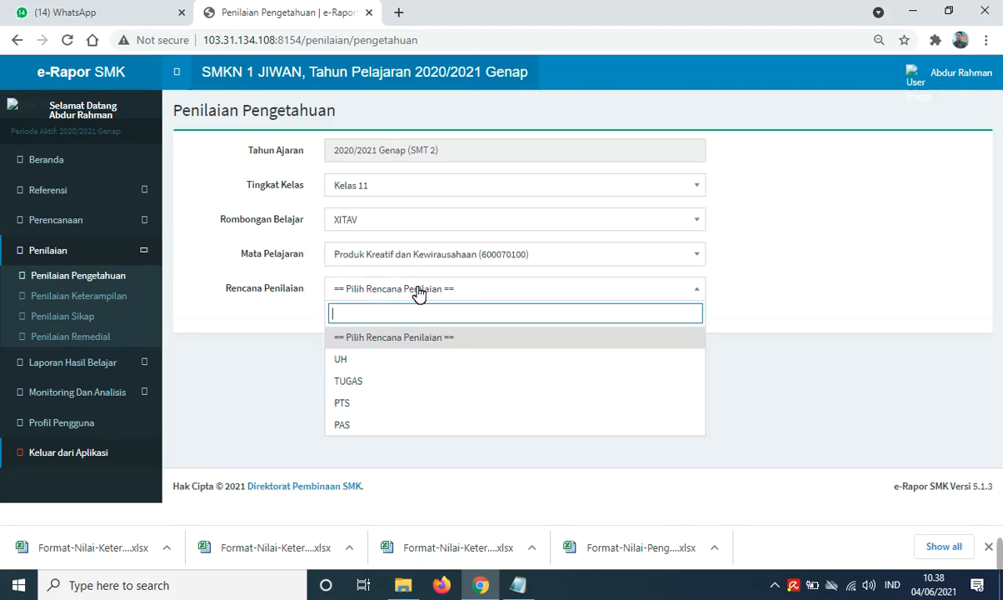
pyautogui.click(402, 367)
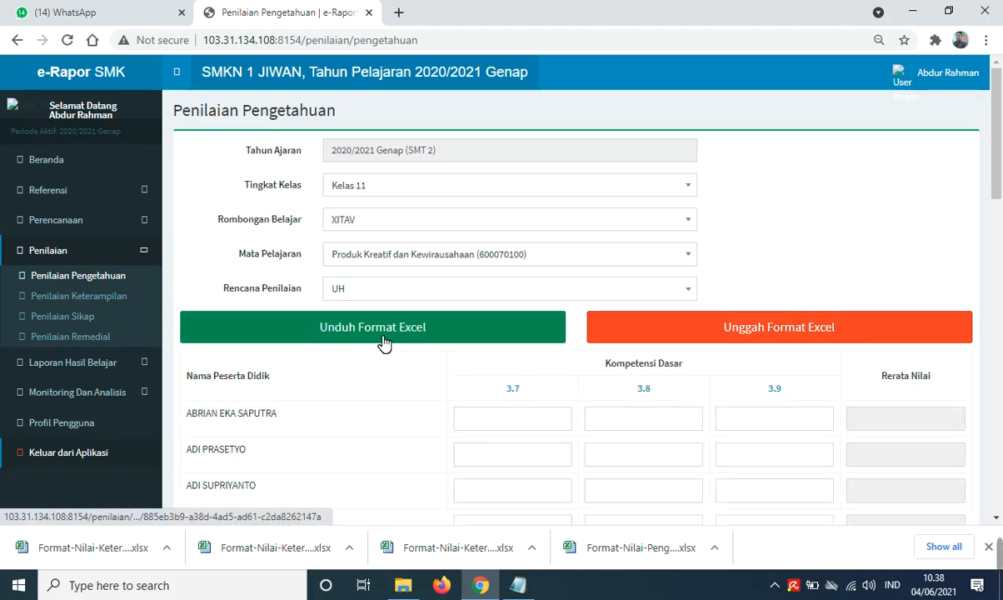
pyautogui.scroll(-5, 372, 387)
pyautogui.scroll(2, 375, 389)
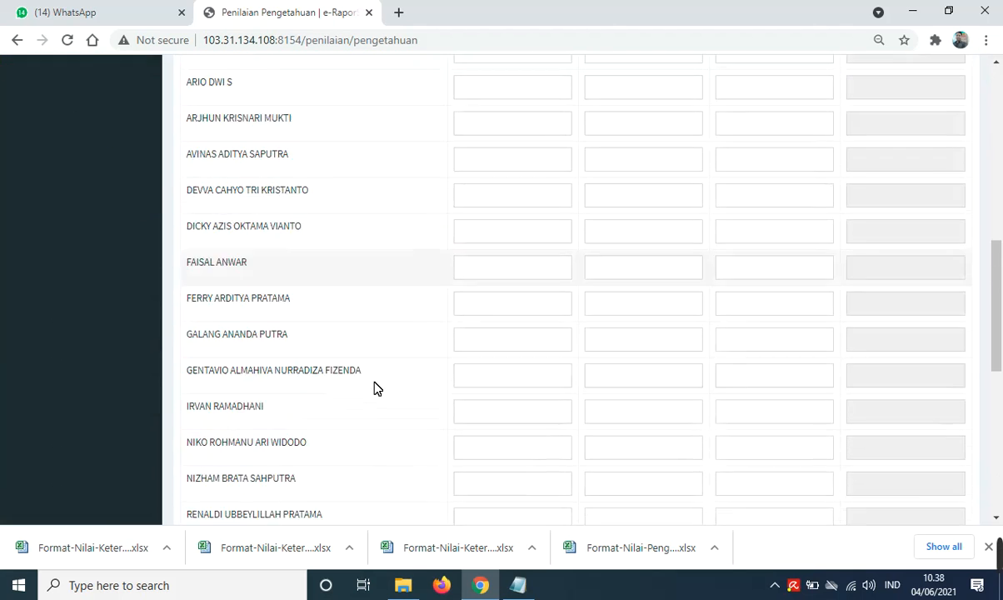
pyautogui.scroll(3, 374, 388)
pyautogui.scroll(-2, 487, 397)
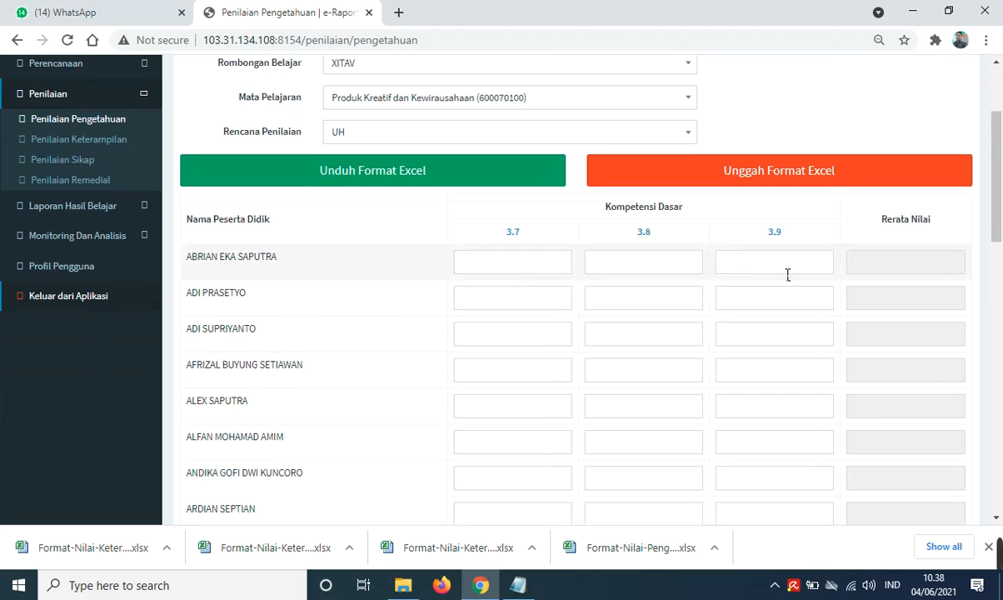
pyautogui.click(405, 180)
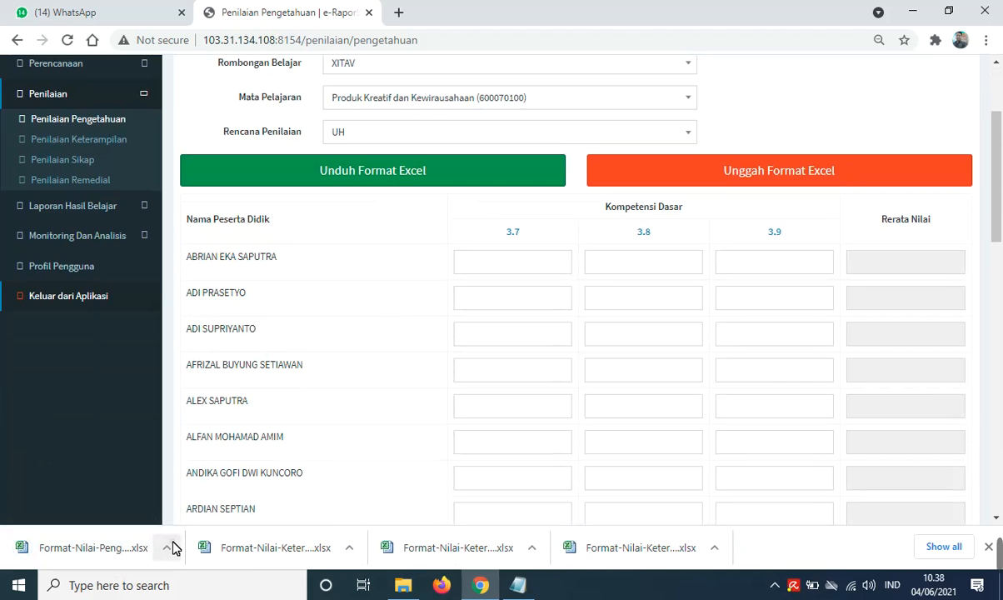
# Show the downloaded UH score format in its folder and rename the file as UH PKK2.
pyautogui.click(169, 547)
pyautogui.click(198, 496)
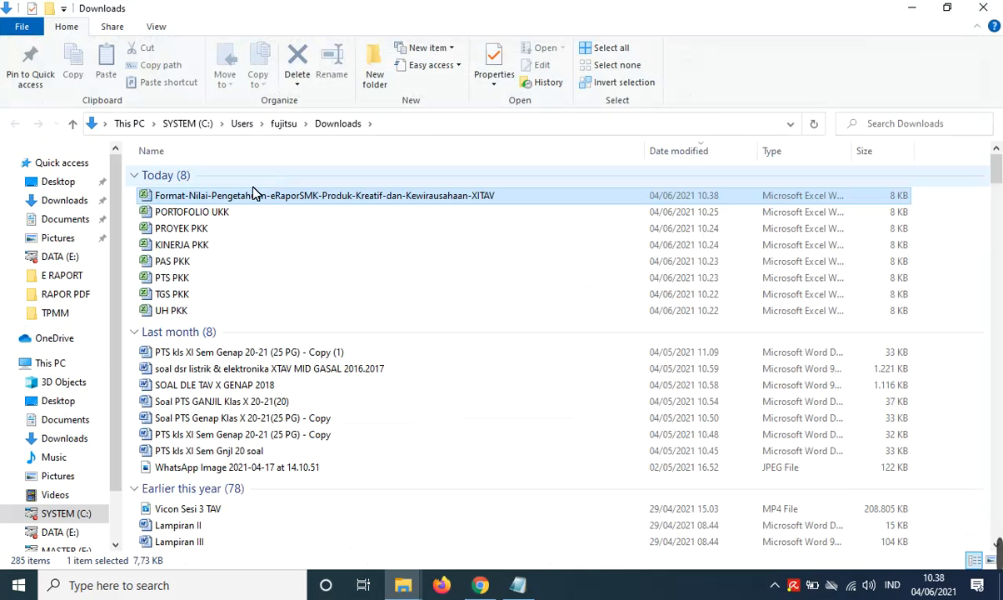
pyautogui.rightClick(227, 197)
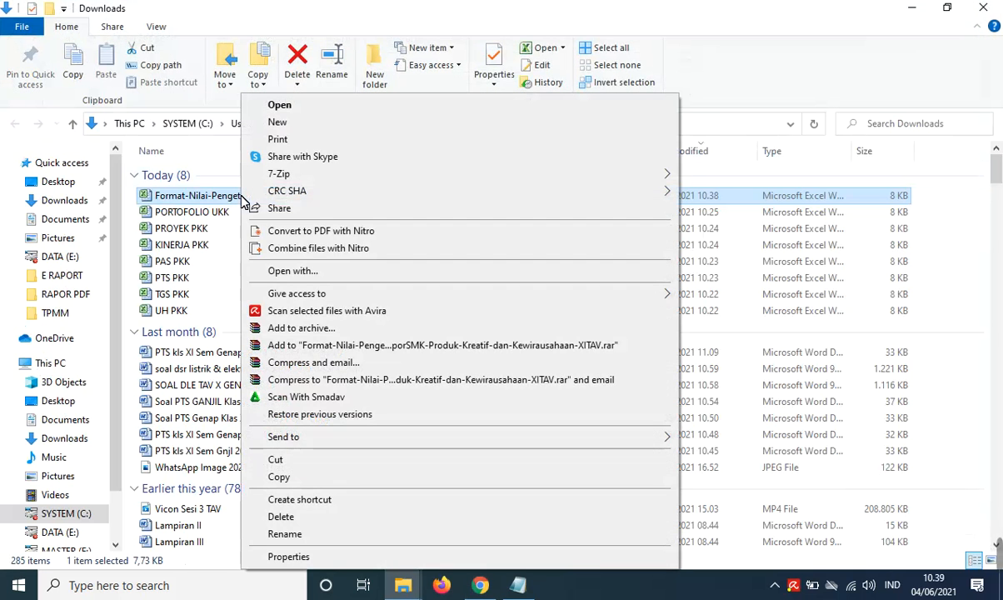
pyautogui.click(321, 537)
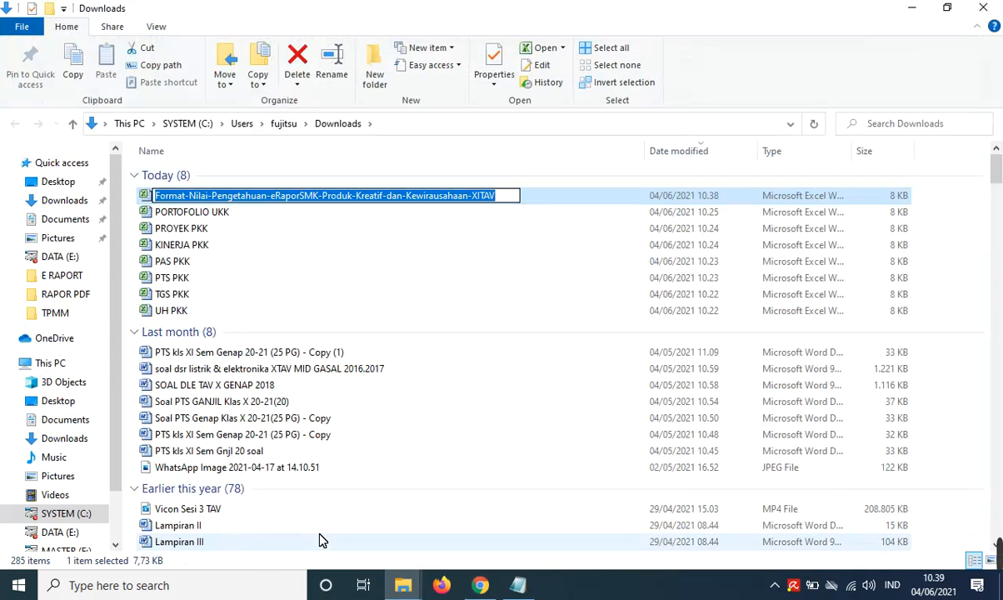
pyautogui.write('UH PKK2')
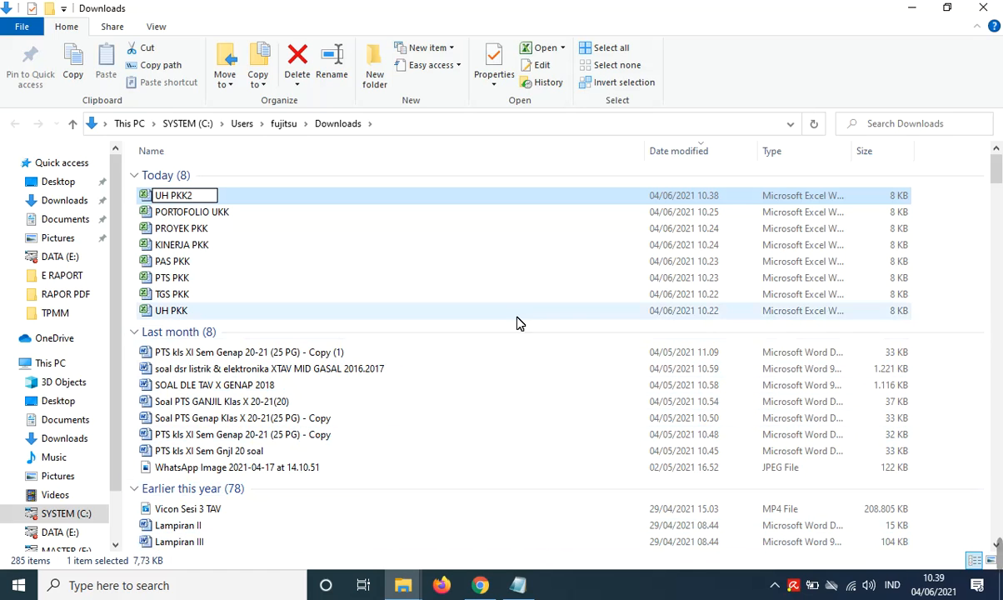
# Switch back to Chrome, change the knowledge assessment plan to TUGAS and download its Excel score format.
pyautogui.click(481, 585)
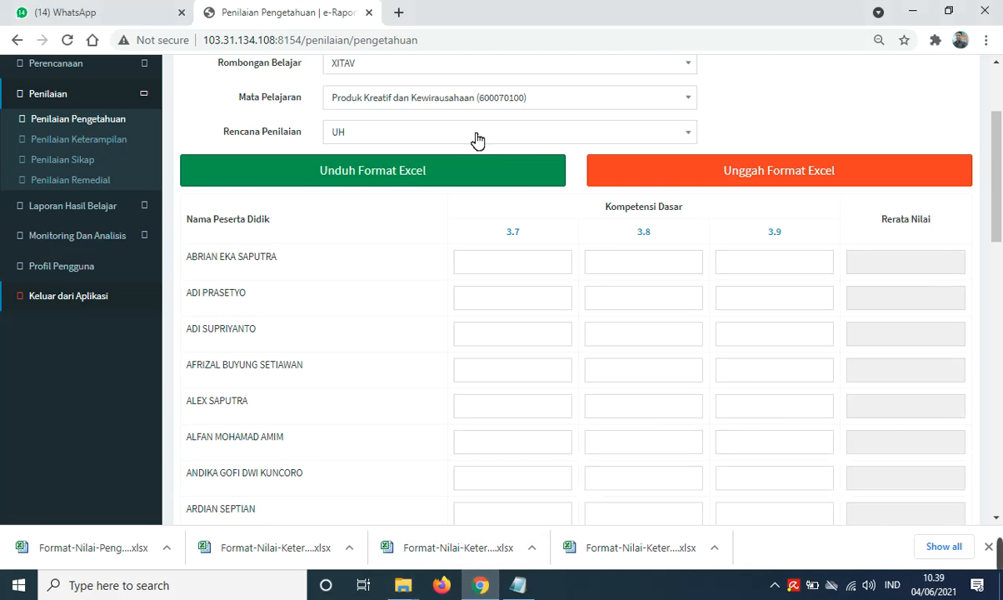
pyautogui.click(481, 585)
pyautogui.click(514, 140)
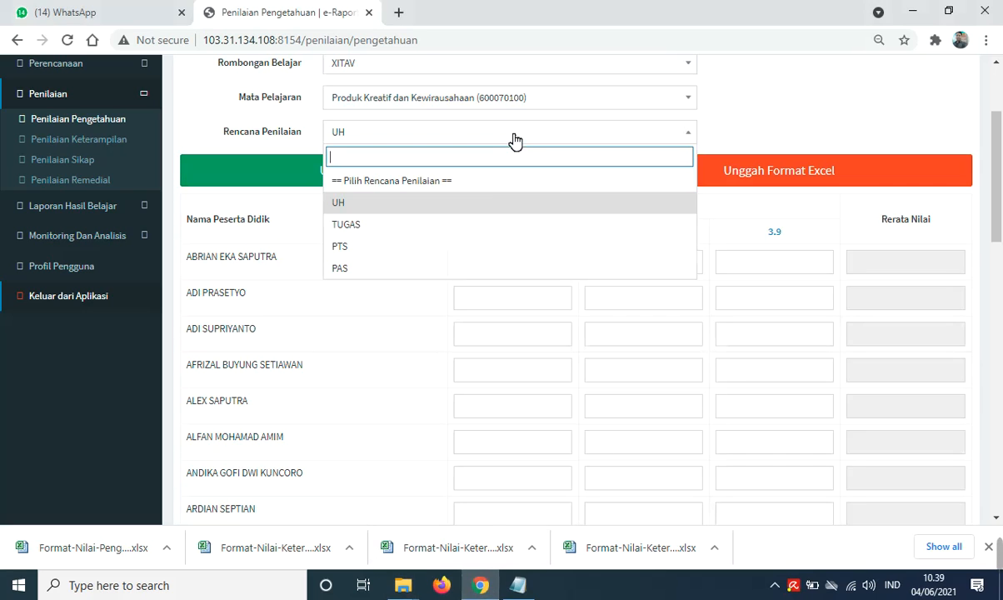
pyautogui.click(441, 232)
pyautogui.click(465, 181)
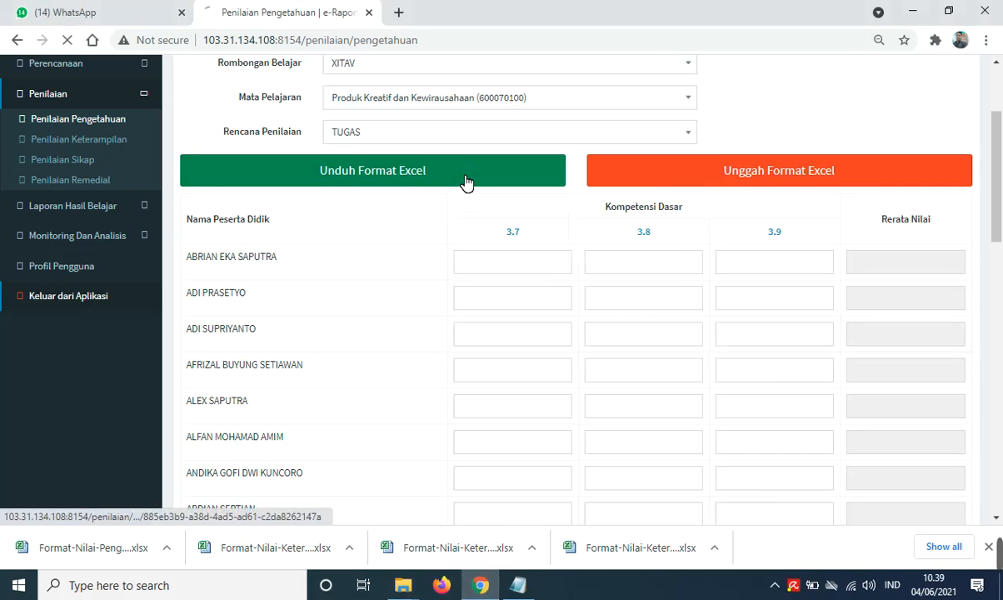
# Change the knowledge assessment plan to PTS and download its Excel score format.
pyautogui.click(532, 140)
pyautogui.click(461, 252)
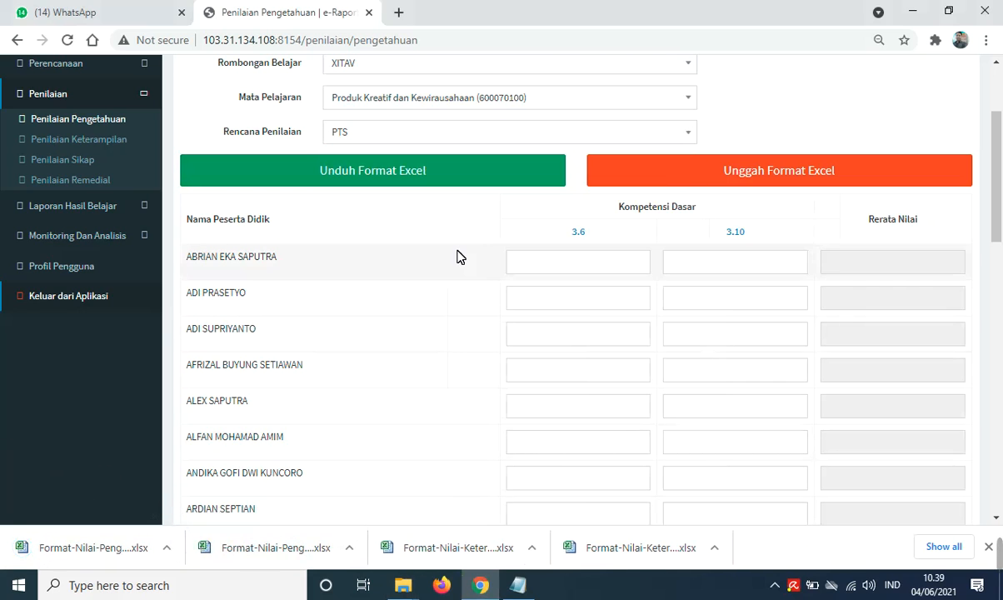
pyautogui.click(458, 180)
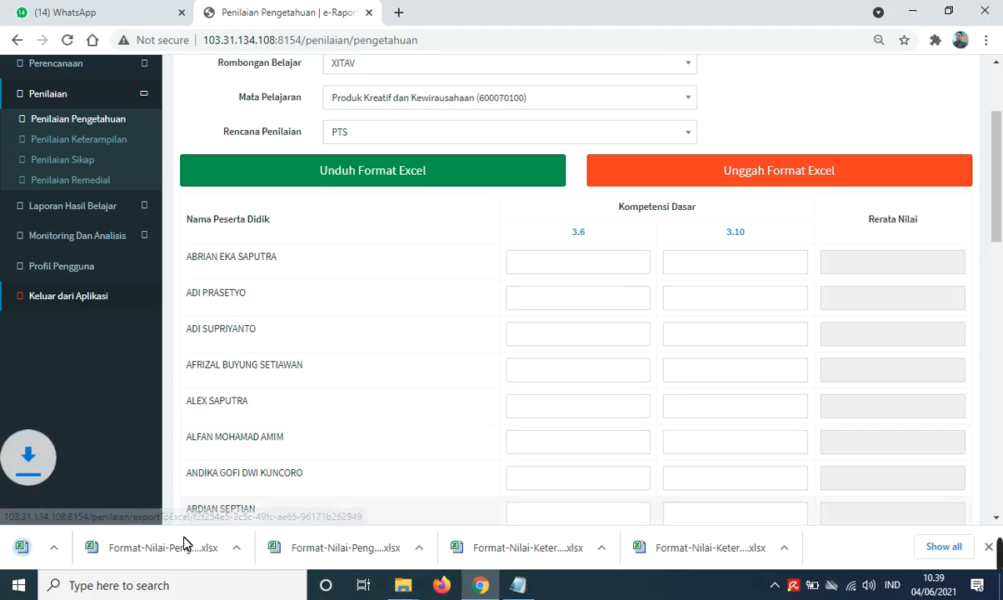
pyautogui.click(160, 549)
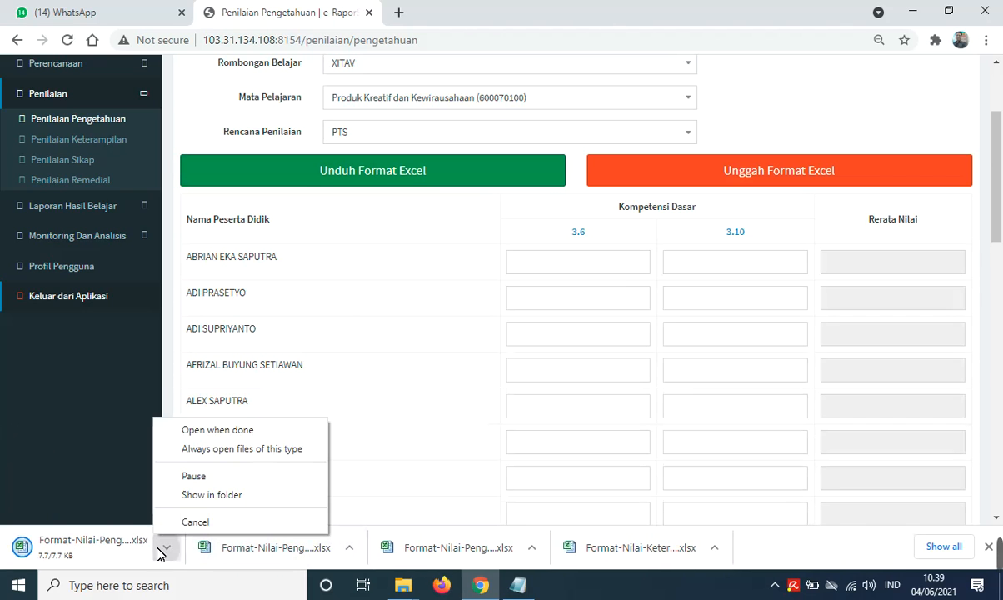
pyautogui.click(523, 148)
# Change the knowledge assessment plan to PAS and download its Excel score format.
pyautogui.click(524, 136)
pyautogui.click(471, 272)
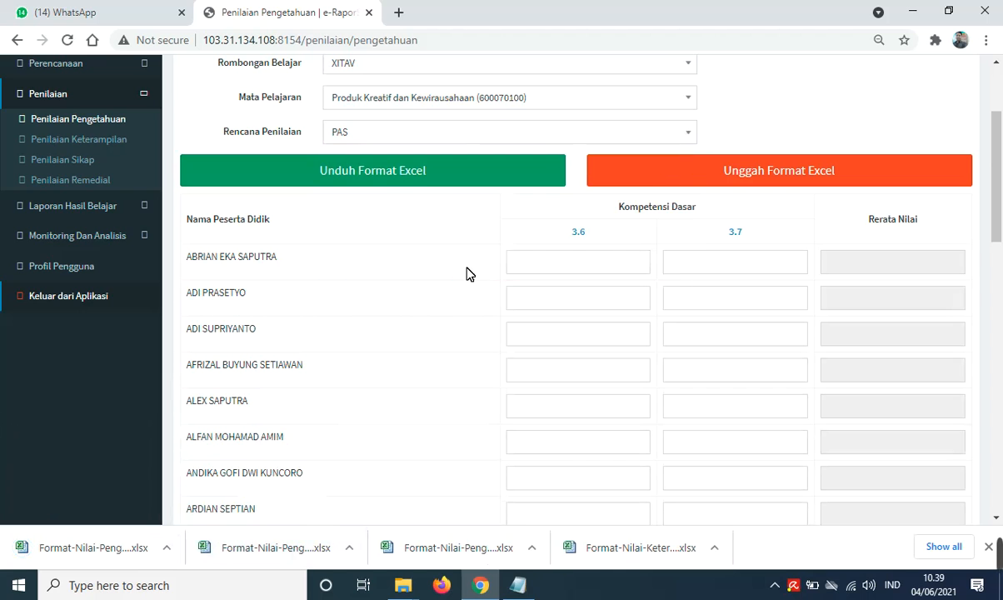
pyautogui.click(426, 175)
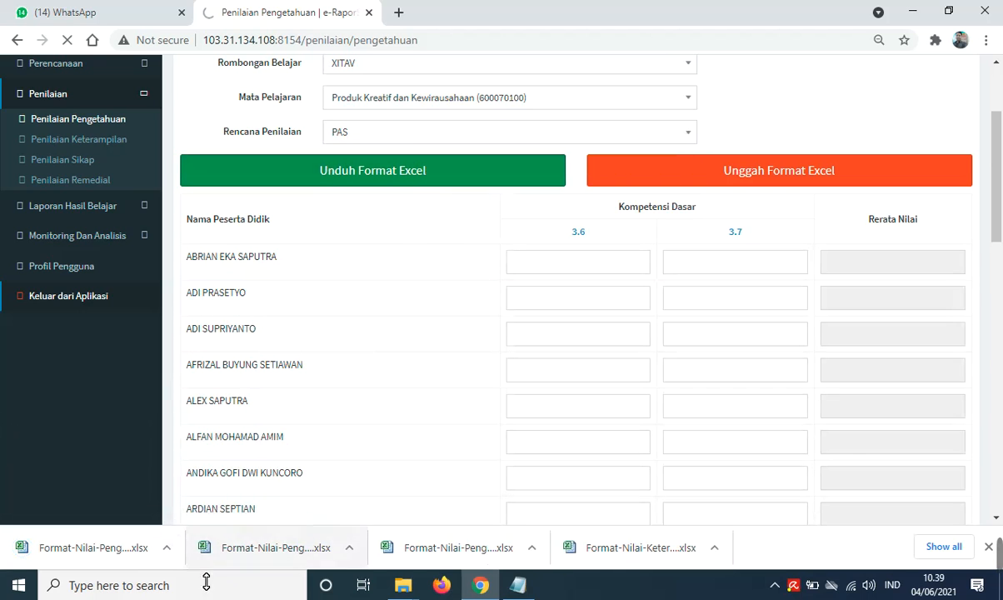
pyautogui.click(167, 547)
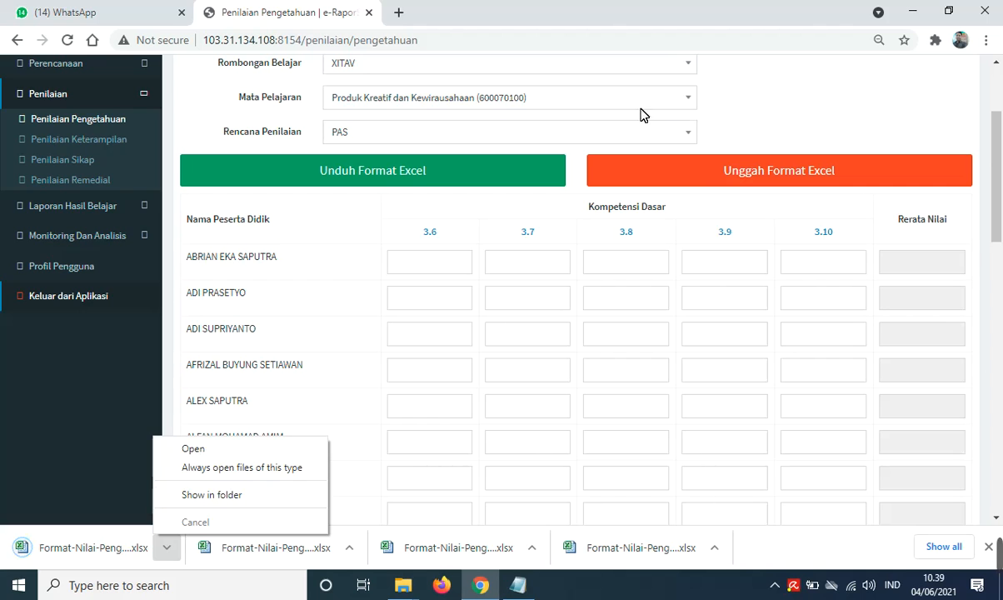
pyautogui.click(434, 175)
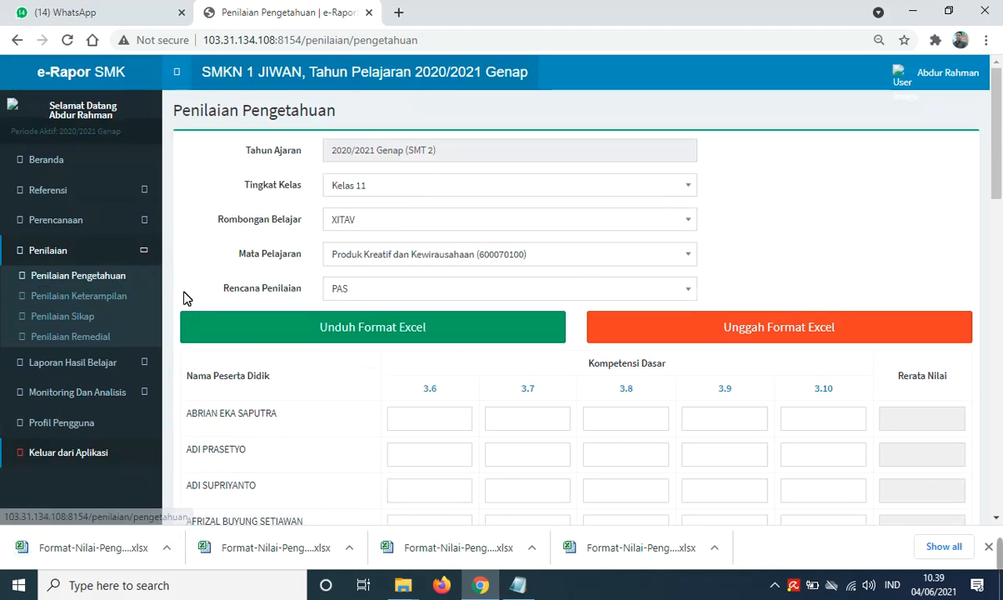
# Open Penilaian Keterampilan and select Kelas 11, study group XITAV and subject Produk Kreatif dan Kewirausahaan (600070100).
pyautogui.click(115, 302)
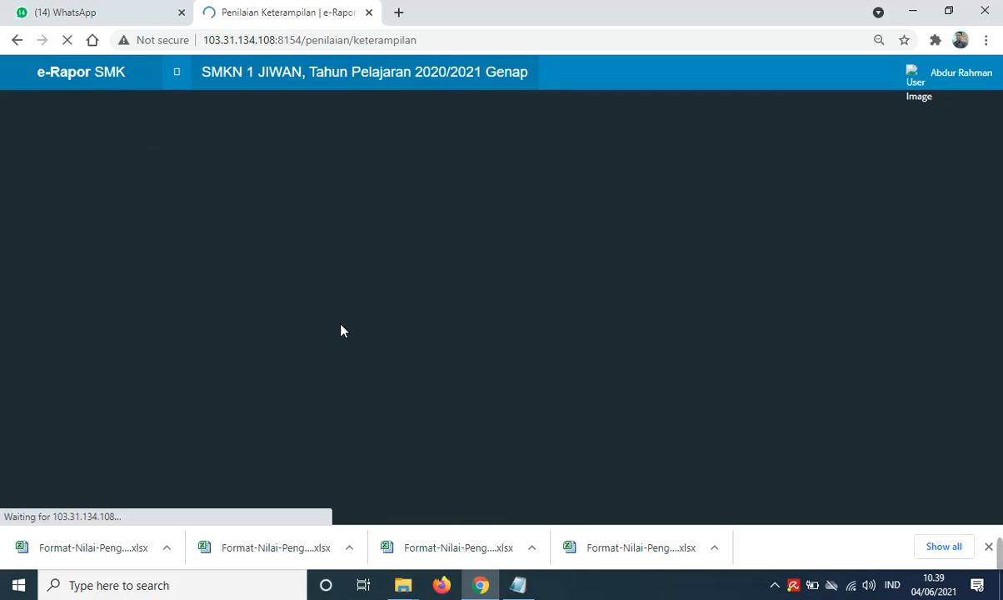
pyautogui.click(398, 187)
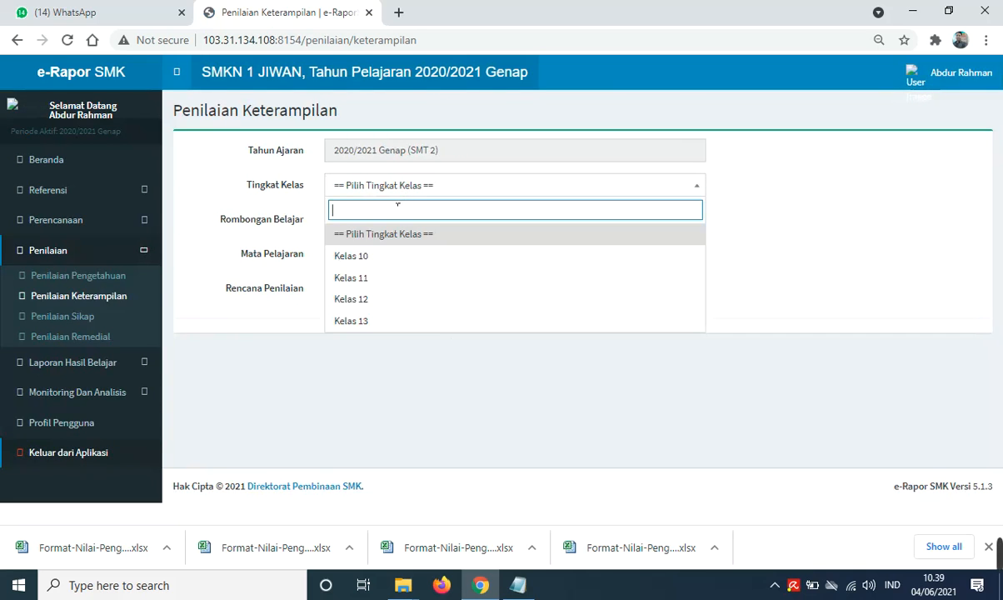
pyautogui.click(365, 279)
pyautogui.click(395, 222)
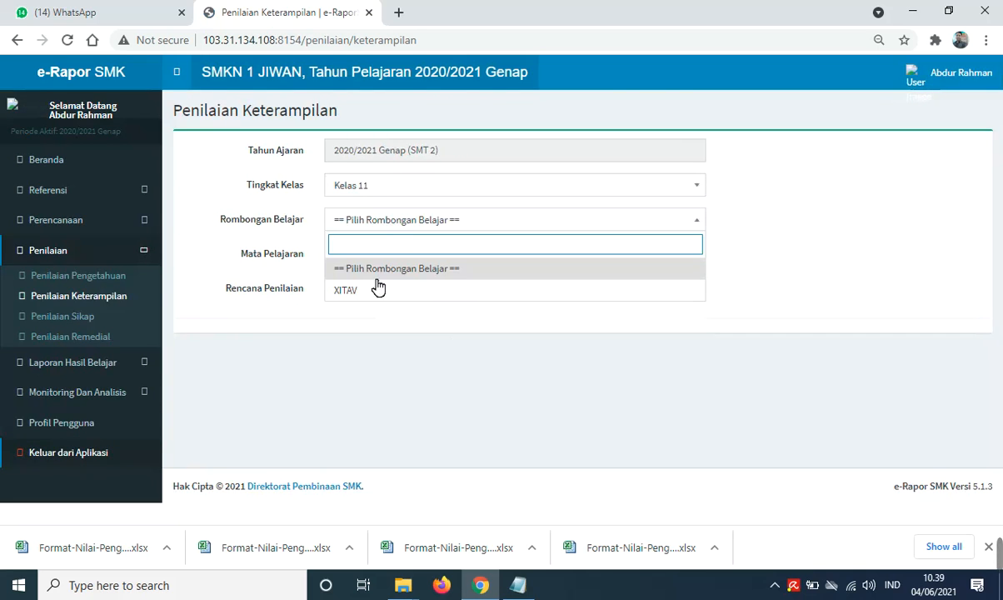
pyautogui.click(377, 288)
pyautogui.click(381, 256)
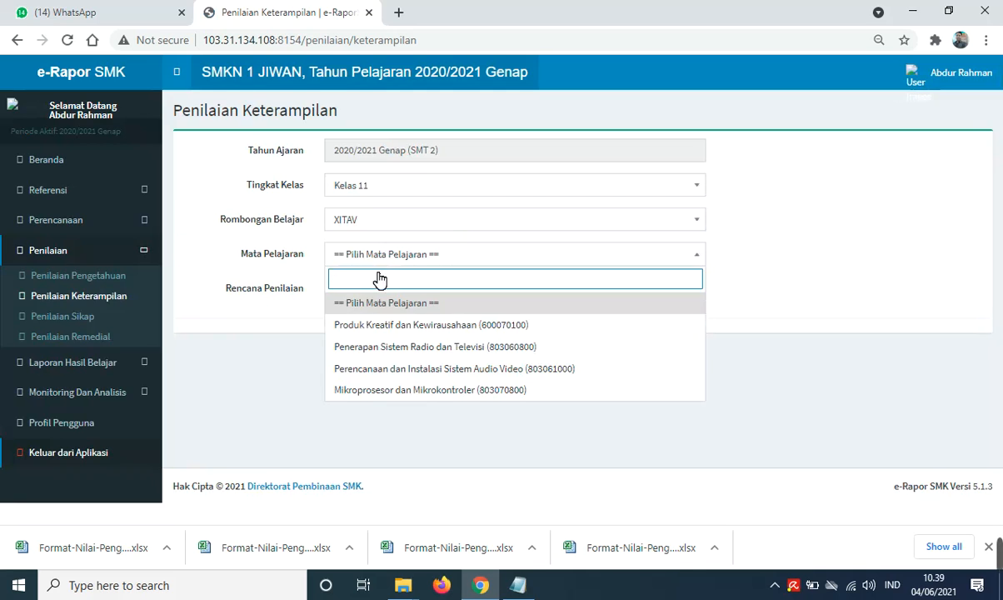
pyautogui.click(400, 325)
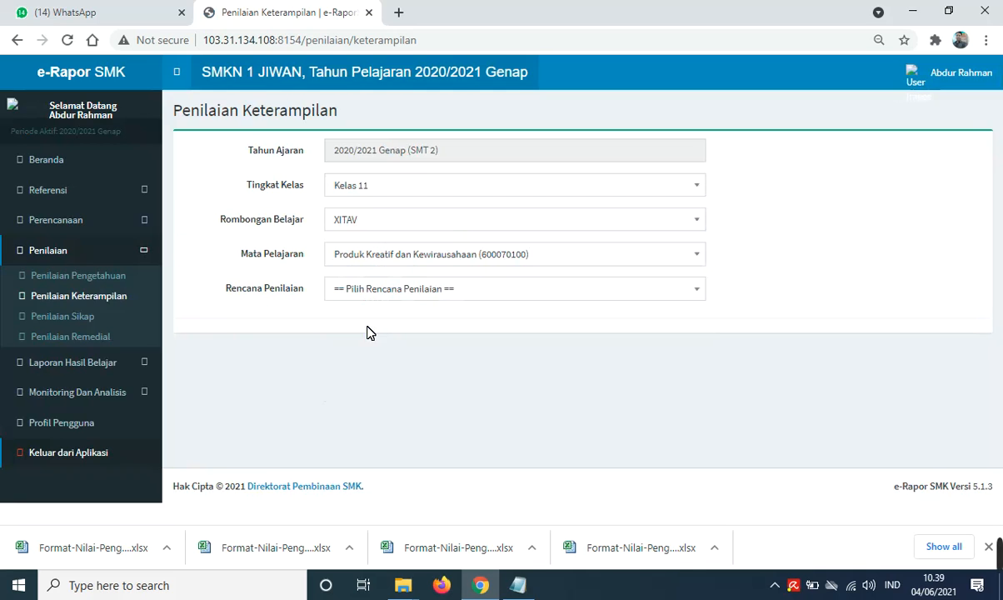
# Choose Kinerja as the skills assessment plan and download its Excel score format.
pyautogui.click(400, 296)
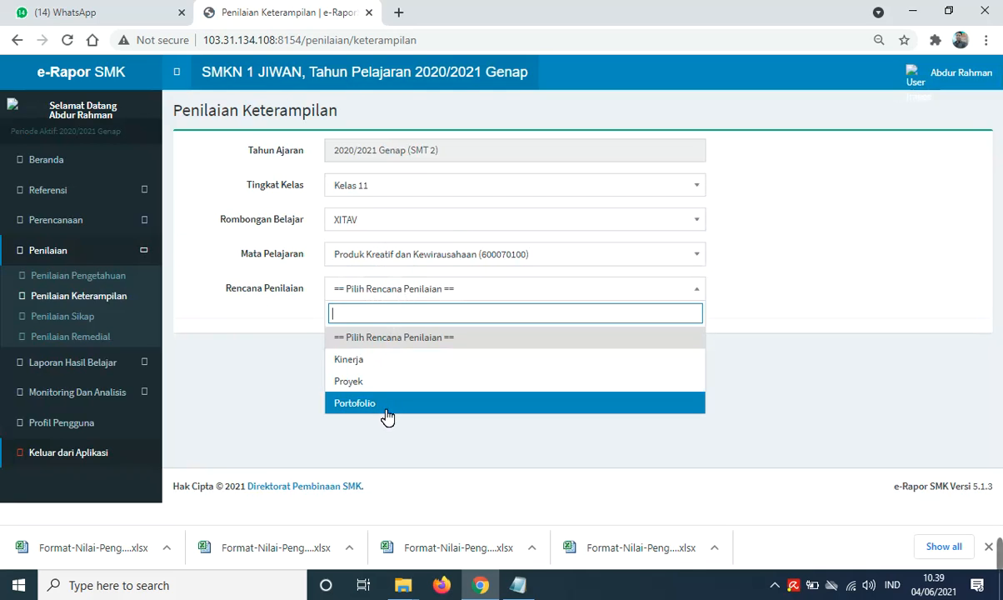
pyautogui.click(406, 368)
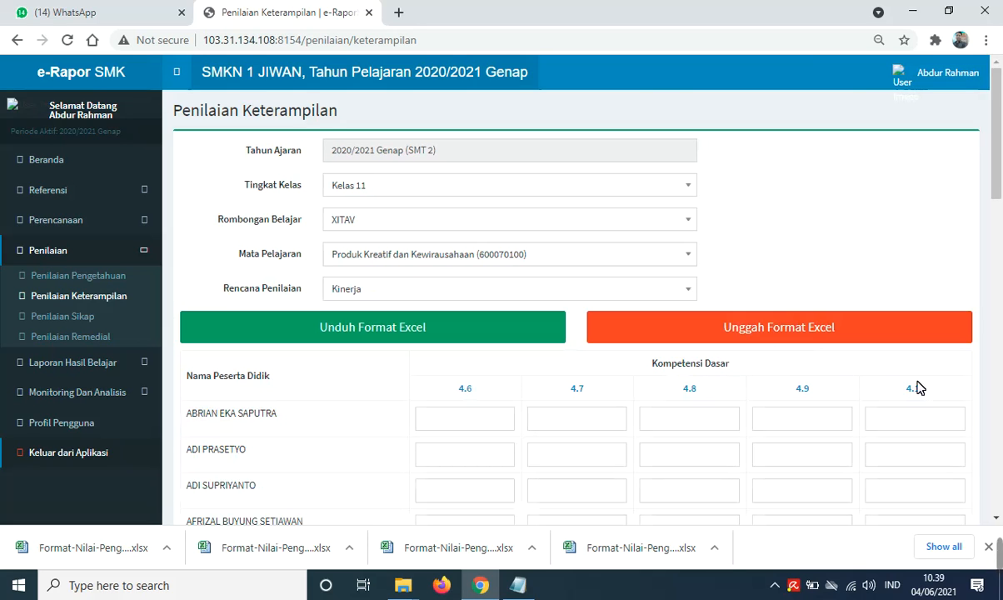
pyautogui.click(456, 333)
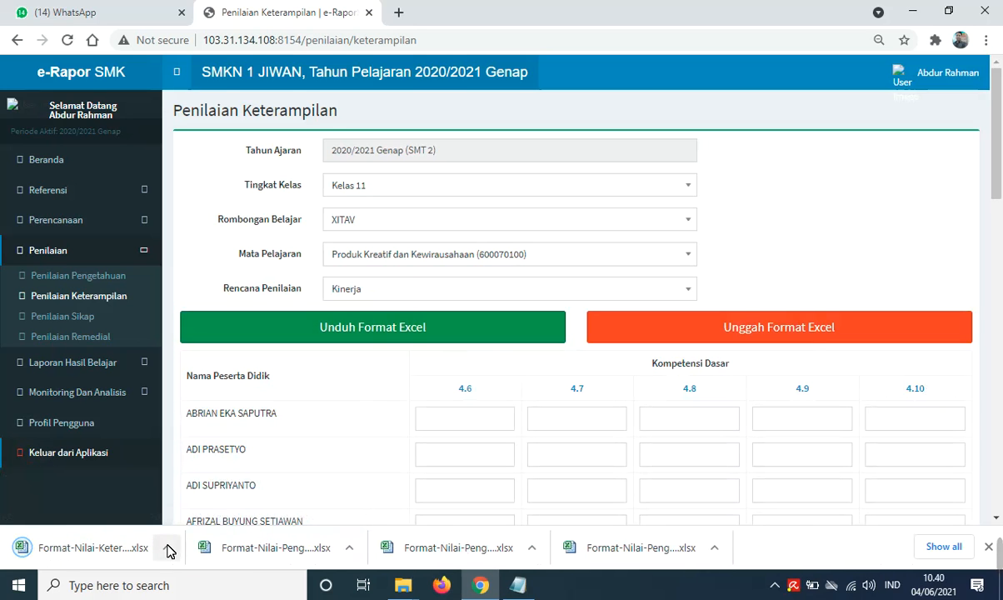
# Change the skills assessment plan to Proyek and download its Excel score format.
pyautogui.click(421, 297)
pyautogui.click(383, 382)
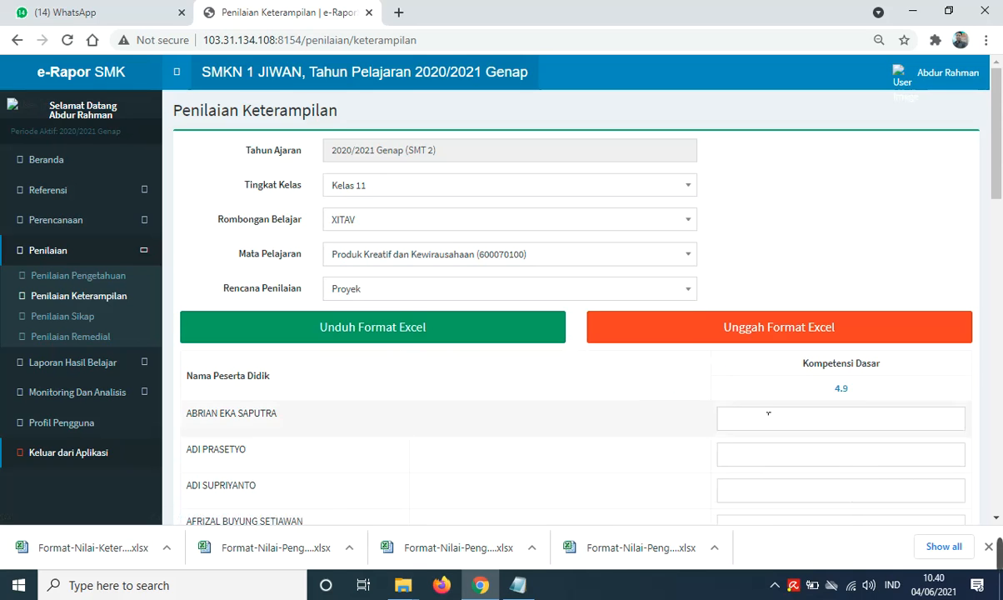
pyautogui.click(442, 336)
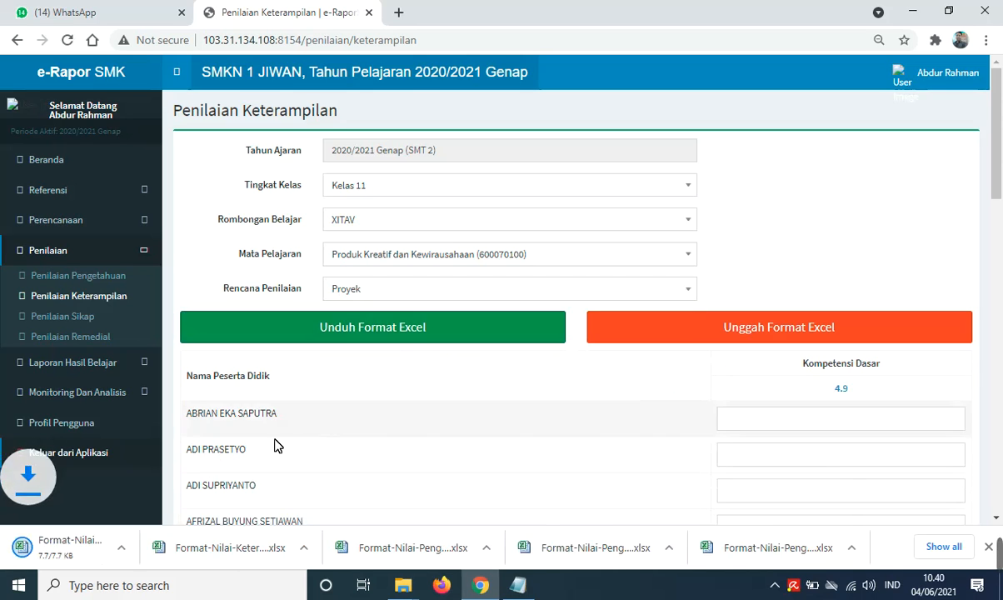
# Change the skills assessment plan to Portofolio and download its Excel score format.
pyautogui.click(446, 298)
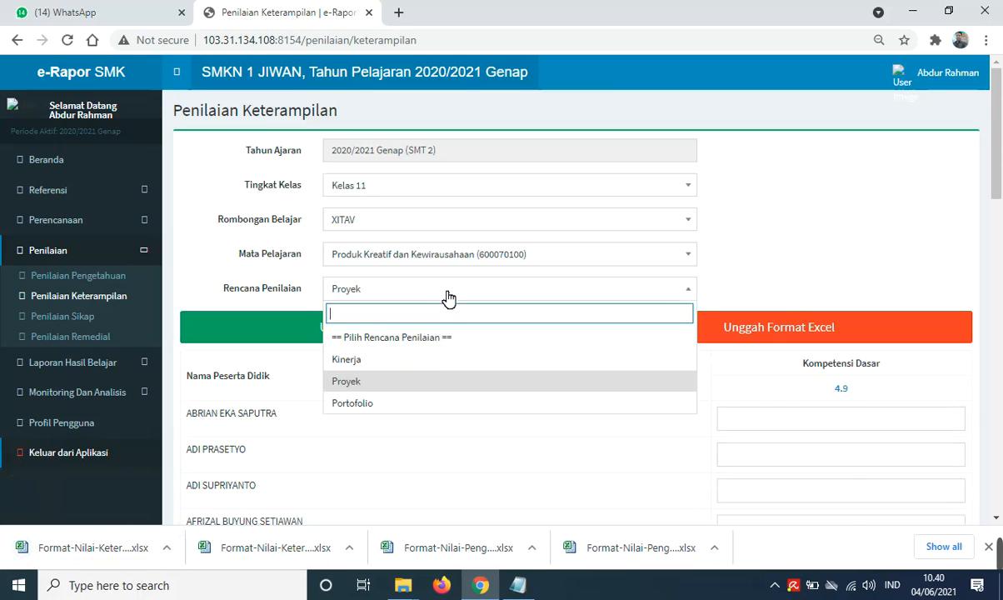
pyautogui.click(411, 405)
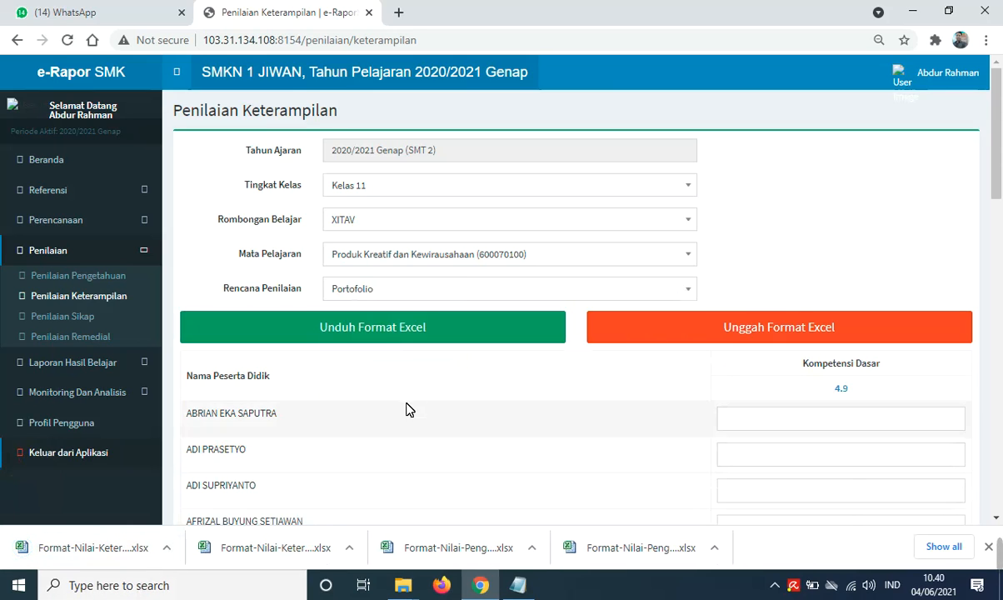
pyautogui.click(454, 329)
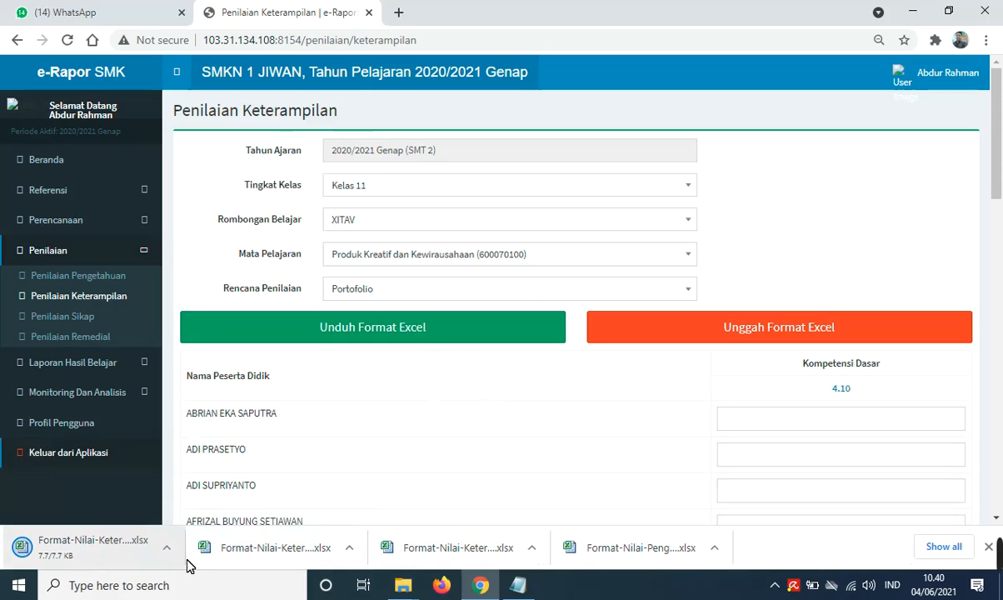
# Switch to File Explorer and open the NILAI PKK folder on DATA (E:).
pyautogui.moveTo(402, 588)
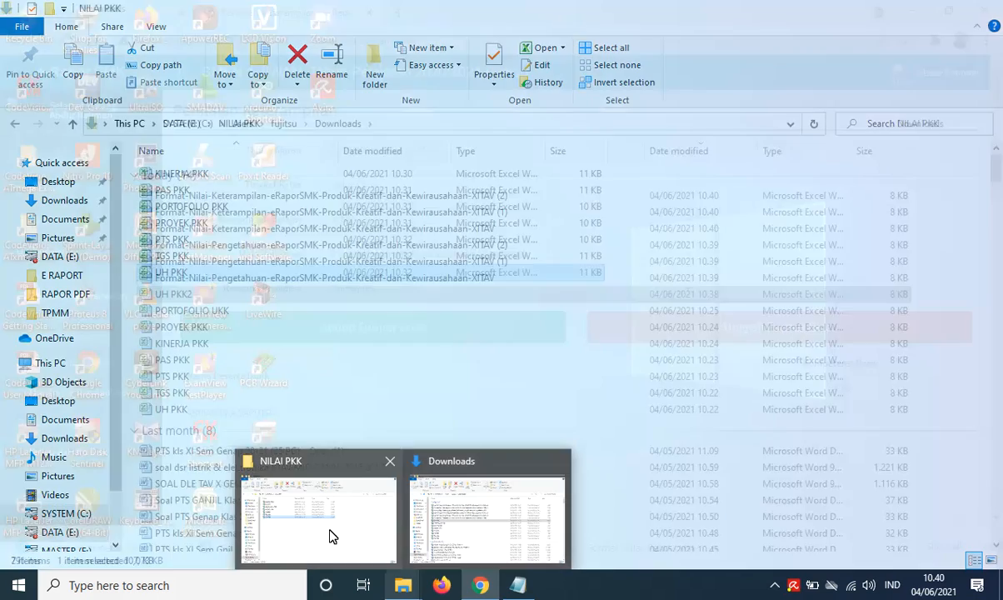
pyautogui.click(337, 538)
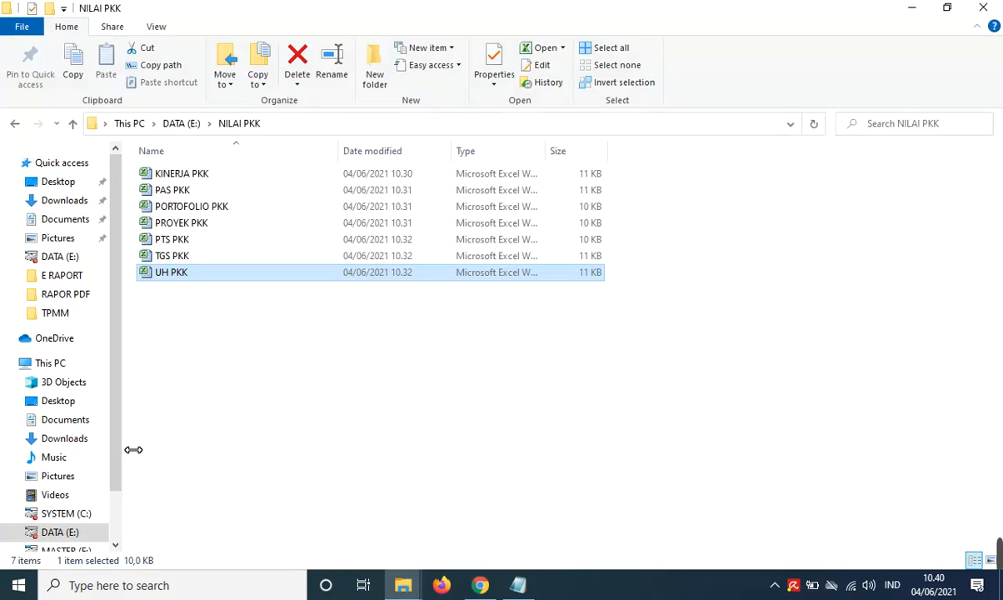
pyautogui.scroll(-2, 116, 484)
pyautogui.click(80, 468)
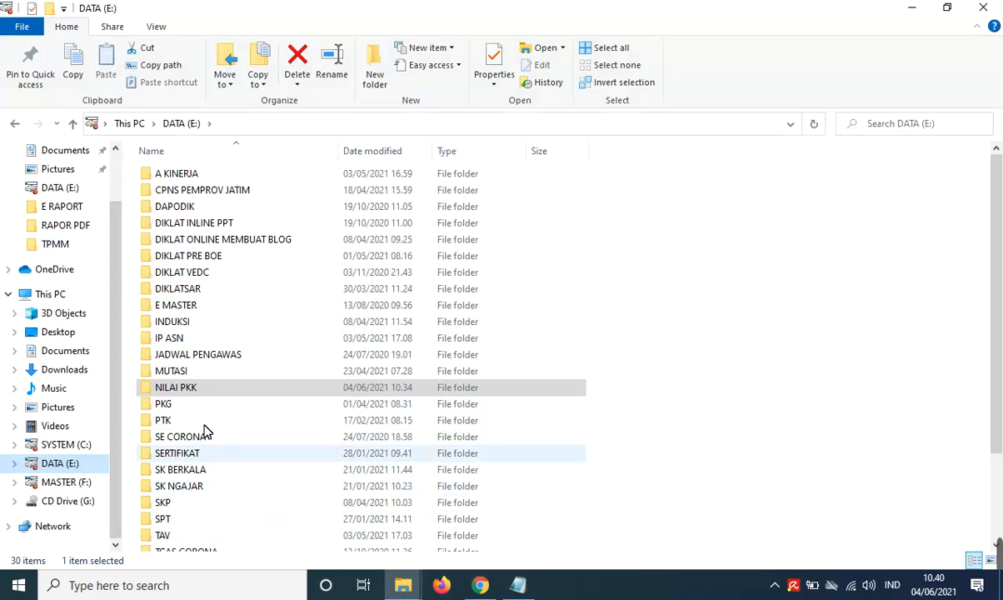
pyautogui.doubleClick(200, 394)
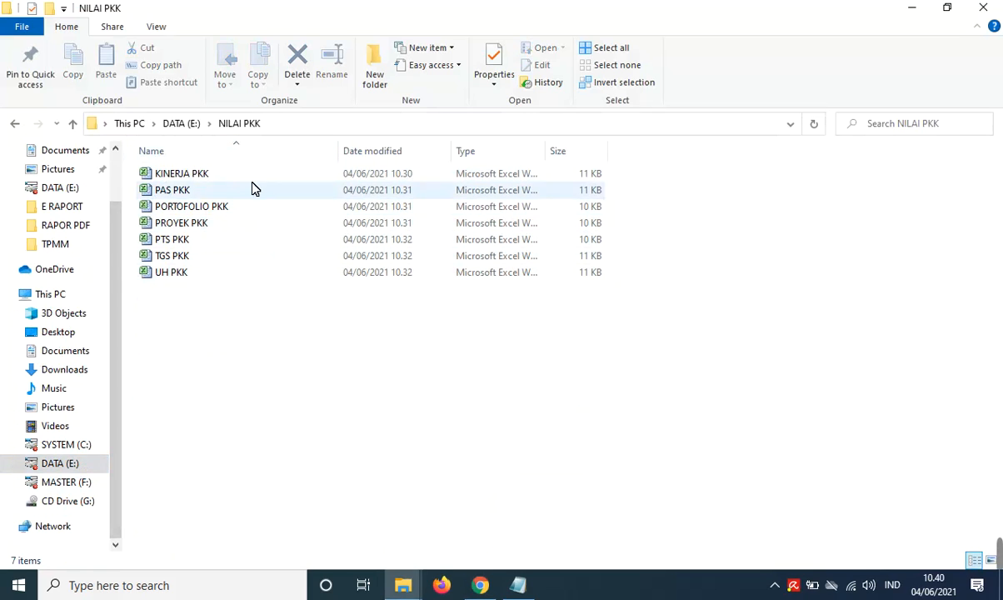
# Open the KINERJA PKK workbook in Excel, look through its filled-in scores and minimize it.
pyautogui.doubleClick(203, 178)
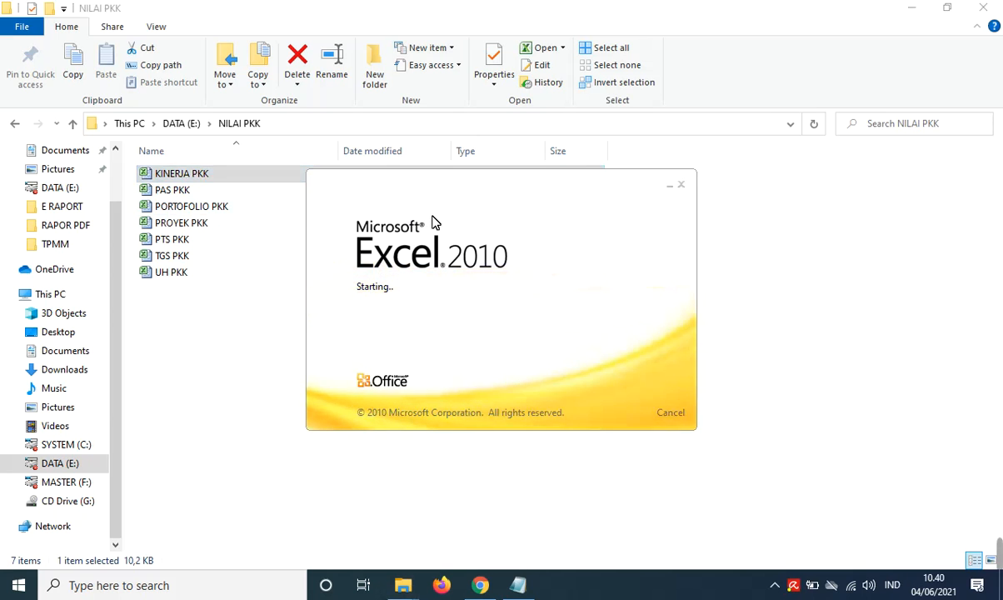
pyautogui.scroll(-9, 278, 341)
pyautogui.scroll(9, 303, 354)
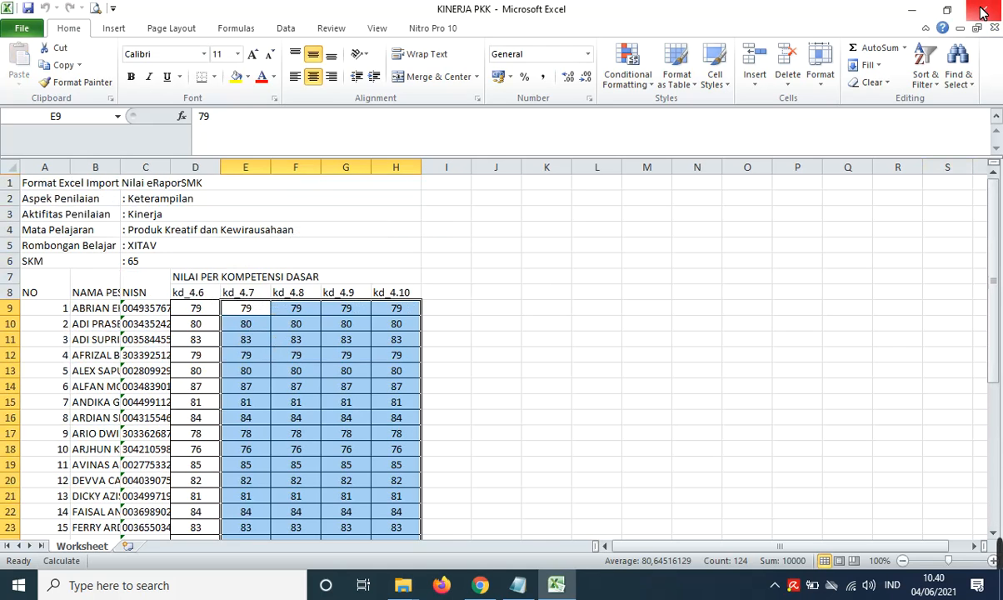
pyautogui.click(912, 10)
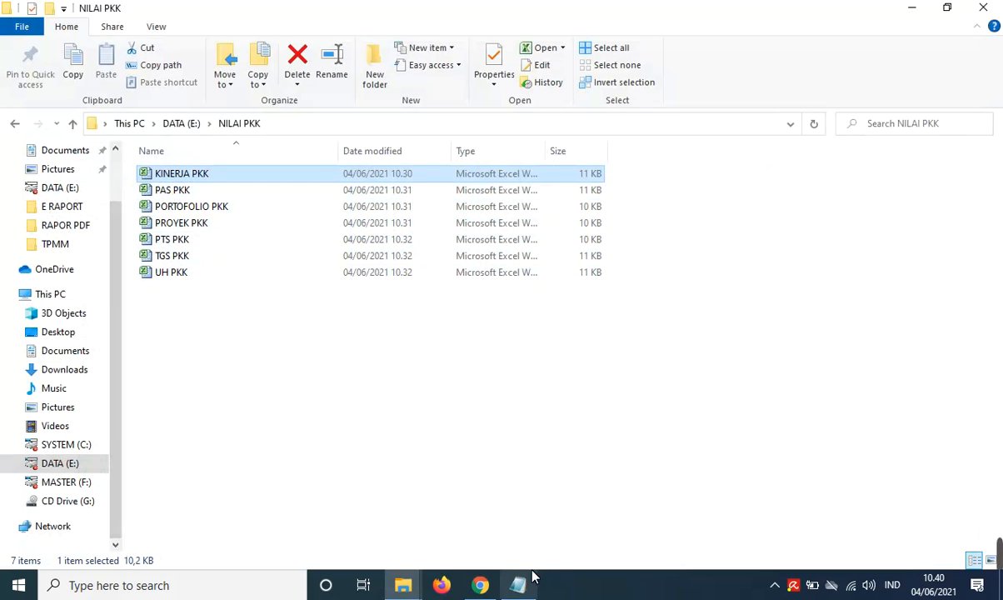
# Switch back to Chrome, open Penilaian Pengetahuan and select Kelas 11, study group XITAV and subject Produk Kreatif dan Kewirausahaan (600070100).
pyautogui.click(480, 585)
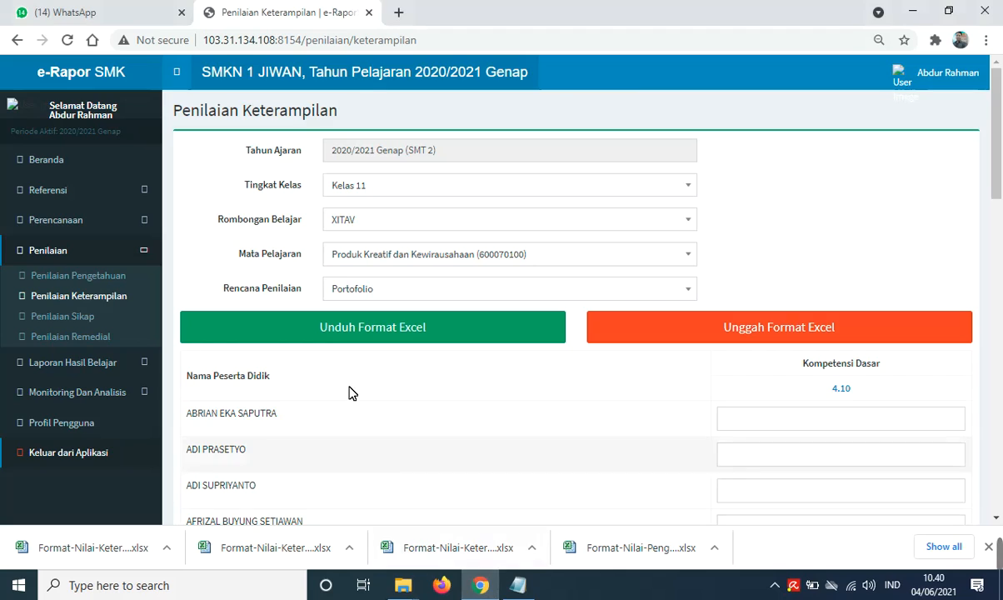
pyautogui.click(111, 285)
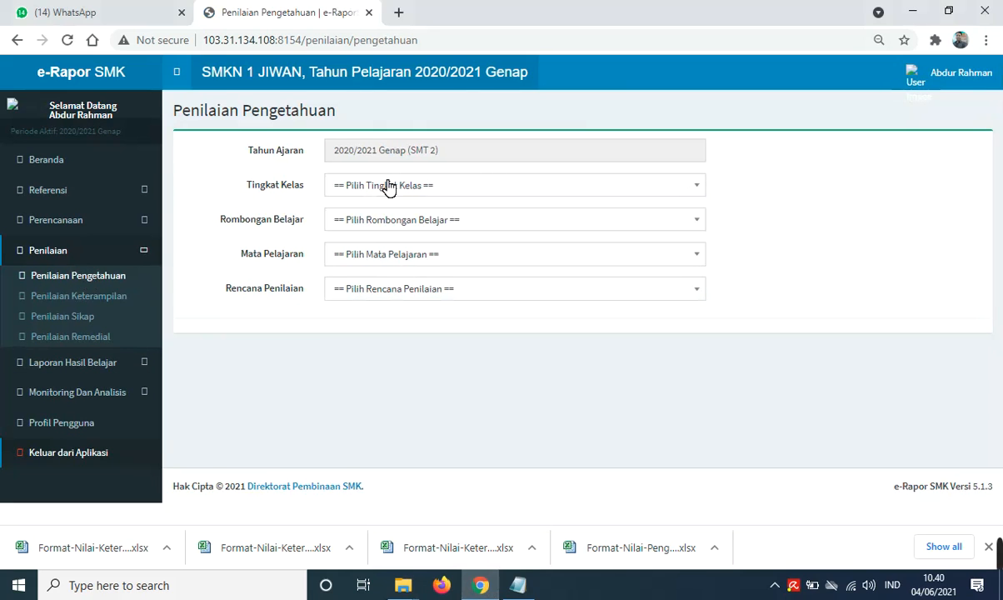
pyautogui.click(387, 185)
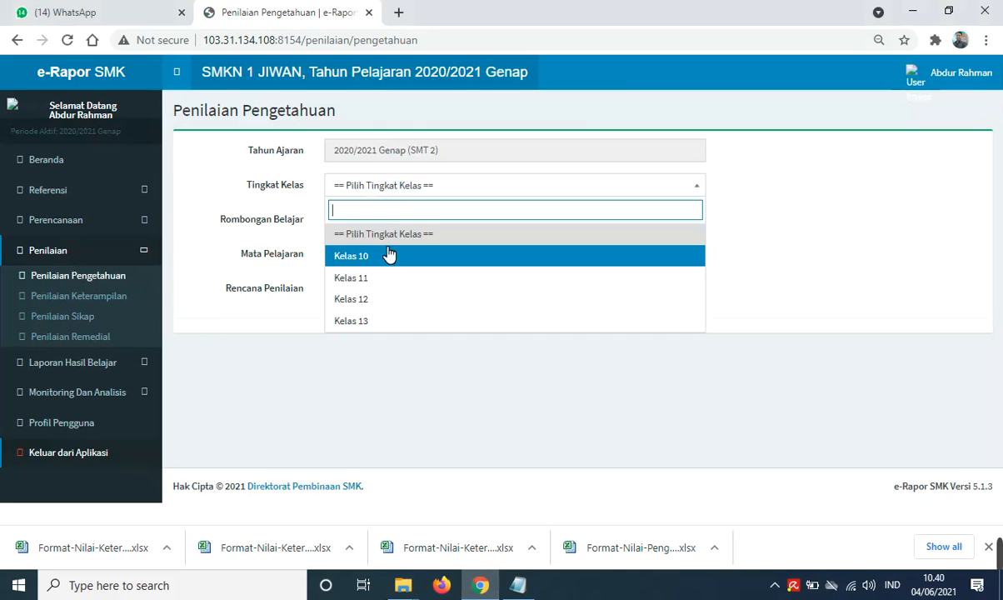
pyautogui.click(364, 280)
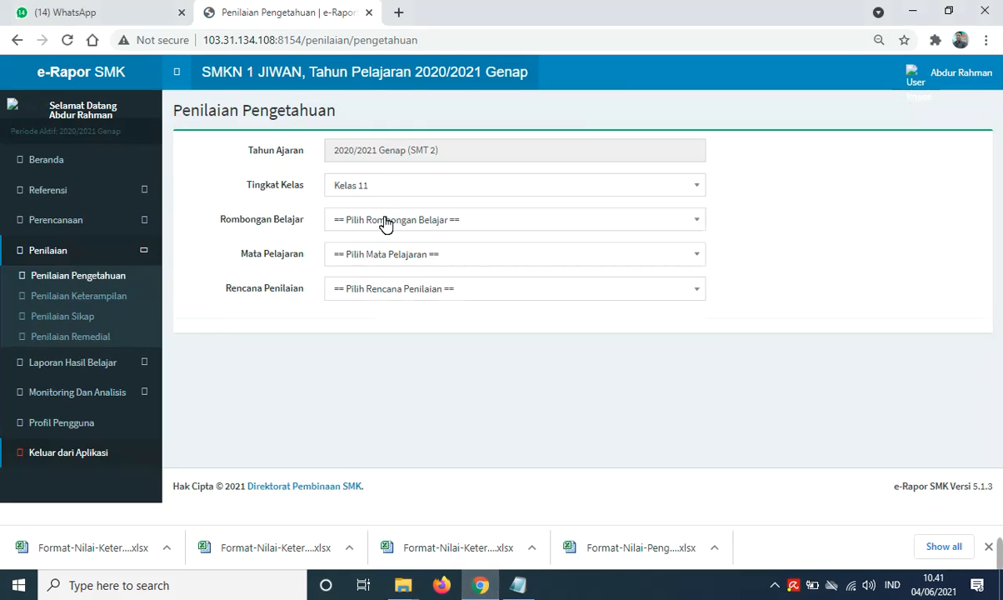
pyautogui.click(386, 223)
pyautogui.click(368, 293)
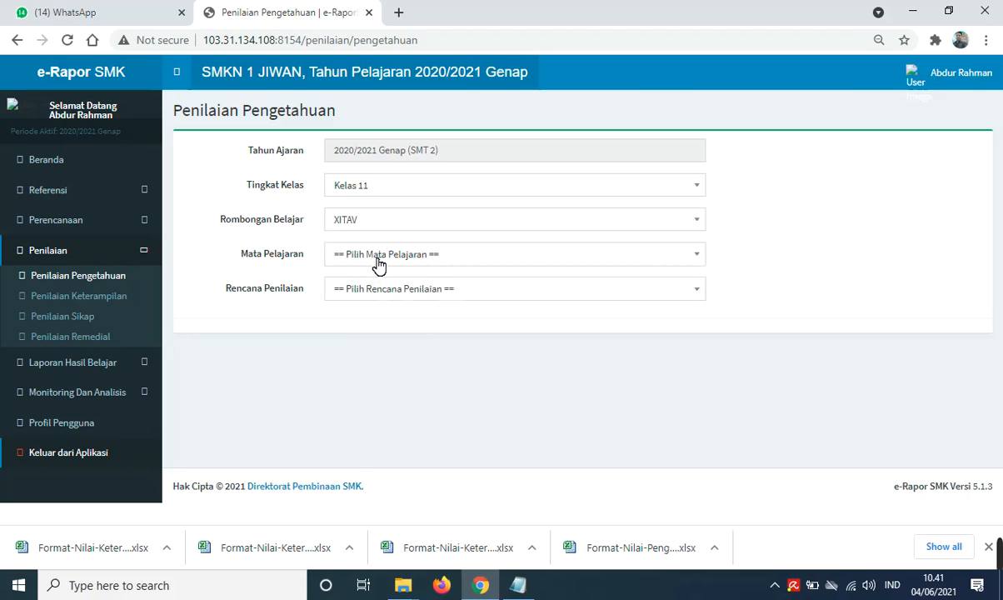
pyautogui.click(380, 260)
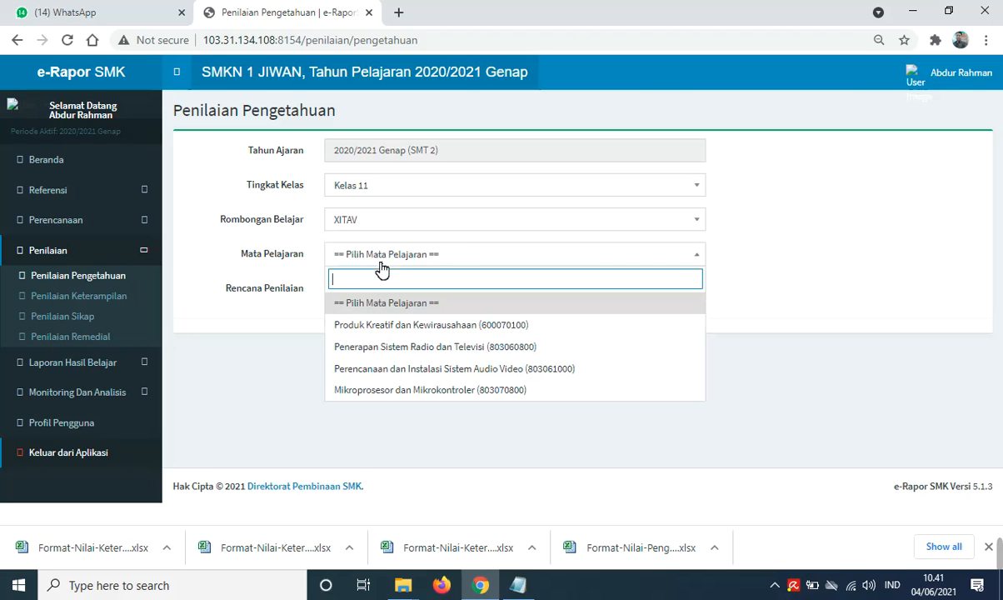
pyautogui.click(369, 328)
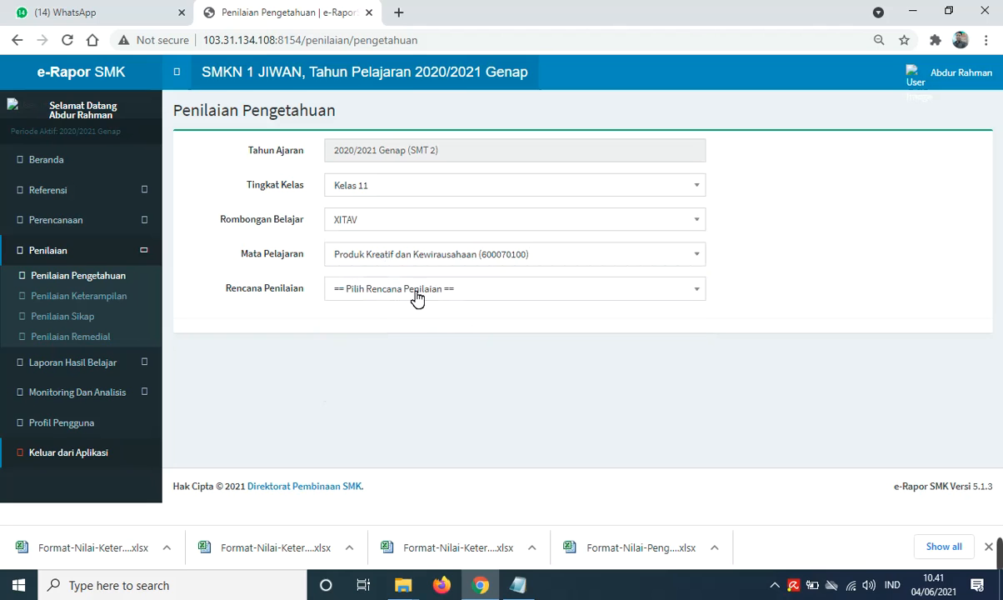
# Choose UH as the knowledge assessment plan and upload the UH PKK score file from the NILAI PKK folder on DATA (E:).
pyautogui.click(417, 299)
pyautogui.click(381, 360)
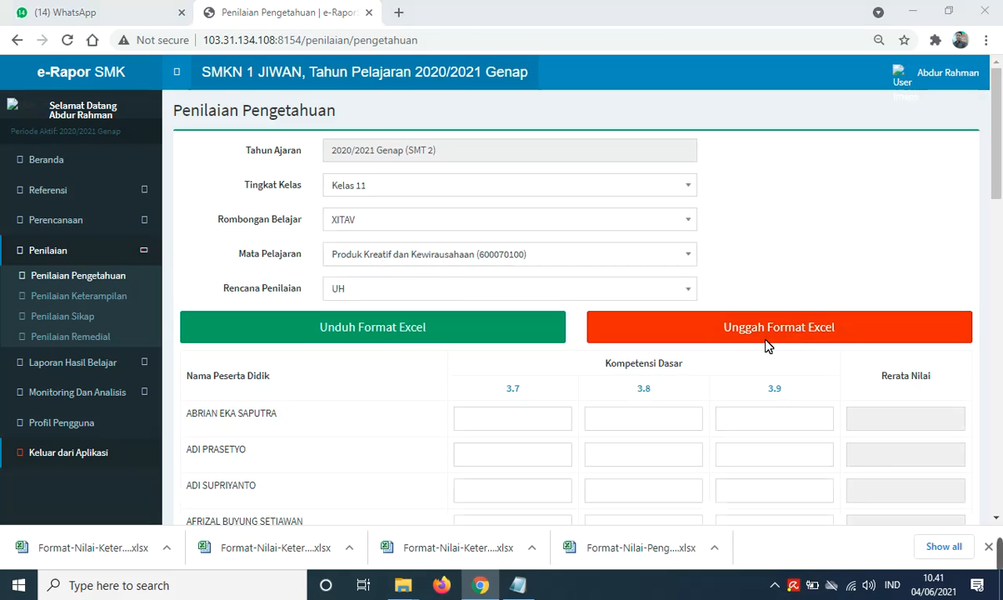
pyautogui.click(758, 327)
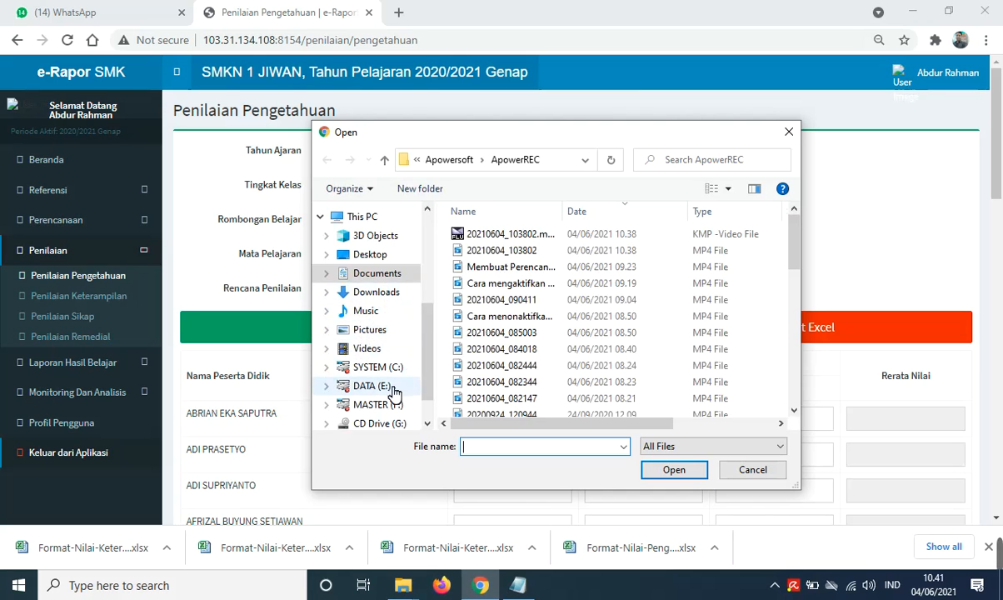
pyautogui.click(384, 387)
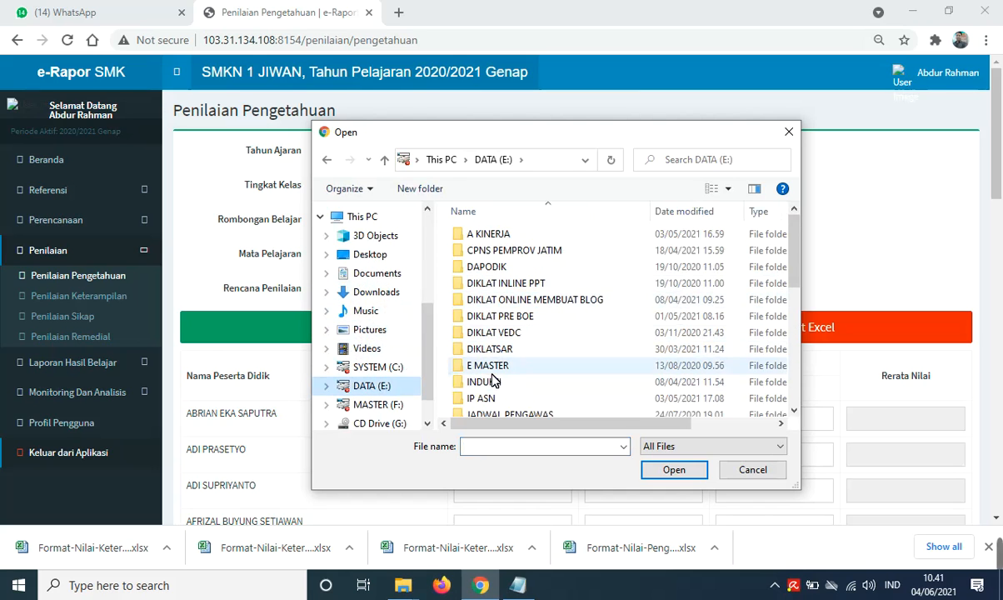
pyautogui.scroll(-2, 490, 387)
pyautogui.scroll(-2, 494, 385)
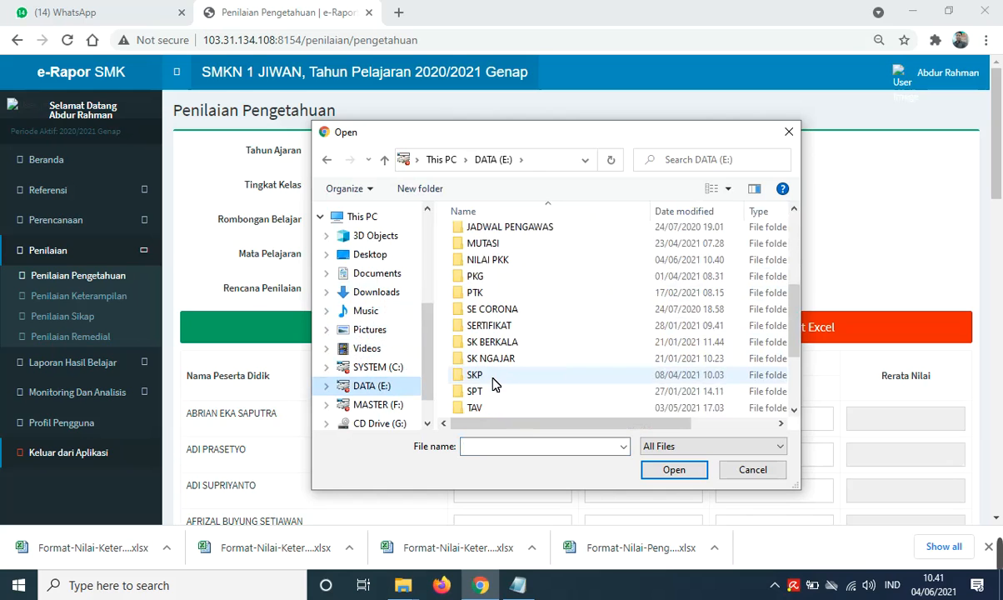
pyautogui.scroll(-2, 497, 381)
pyautogui.scroll(3, 504, 367)
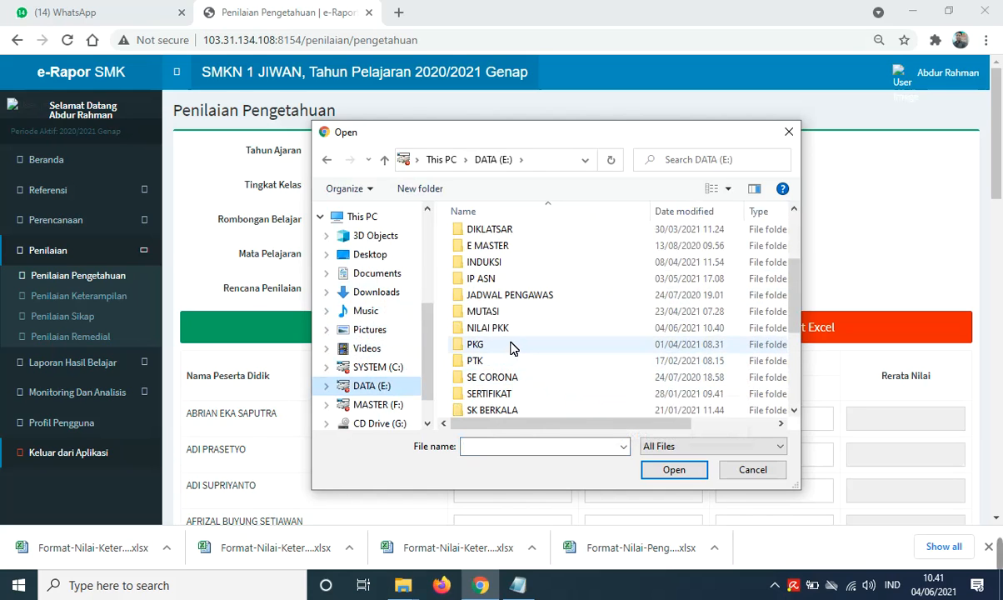
pyautogui.doubleClick(510, 328)
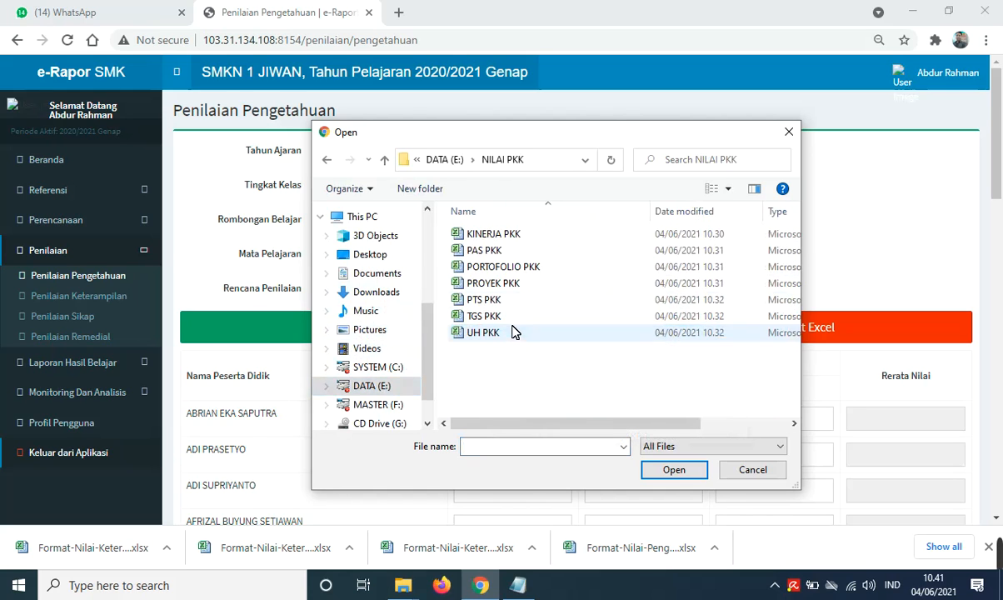
pyautogui.moveTo(550, 122); pyautogui.dragTo(651, 129)
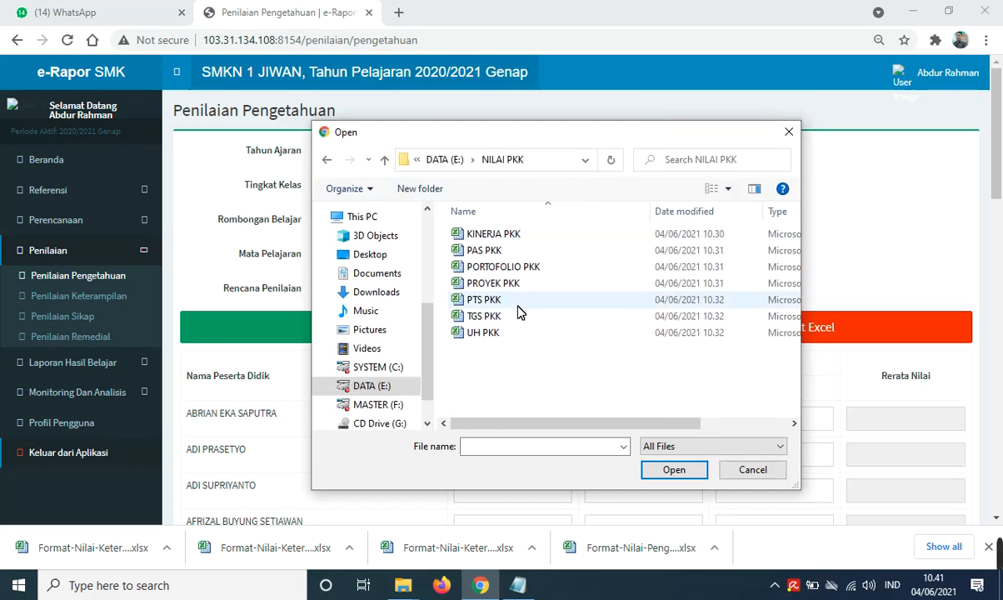
pyautogui.click(460, 331)
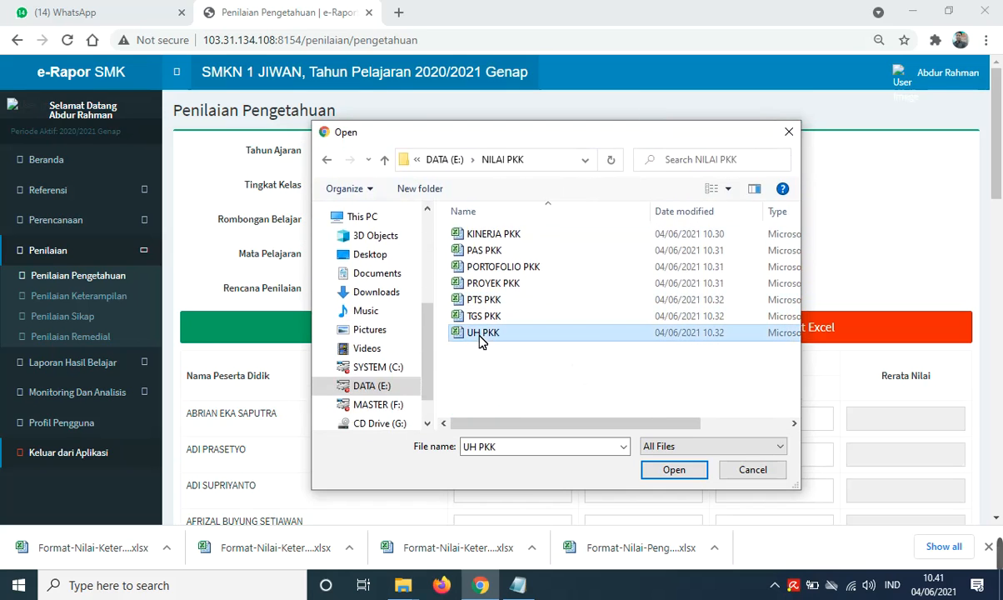
pyautogui.click(656, 471)
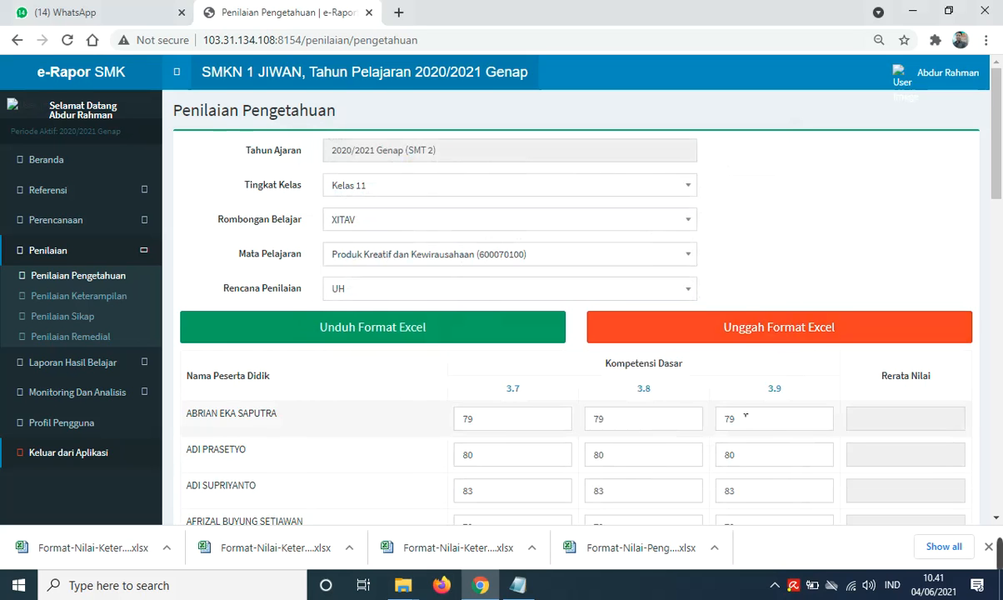
# Save the imported UH knowledge scores and close the confirmation message.
pyautogui.scroll(-10, 745, 414)
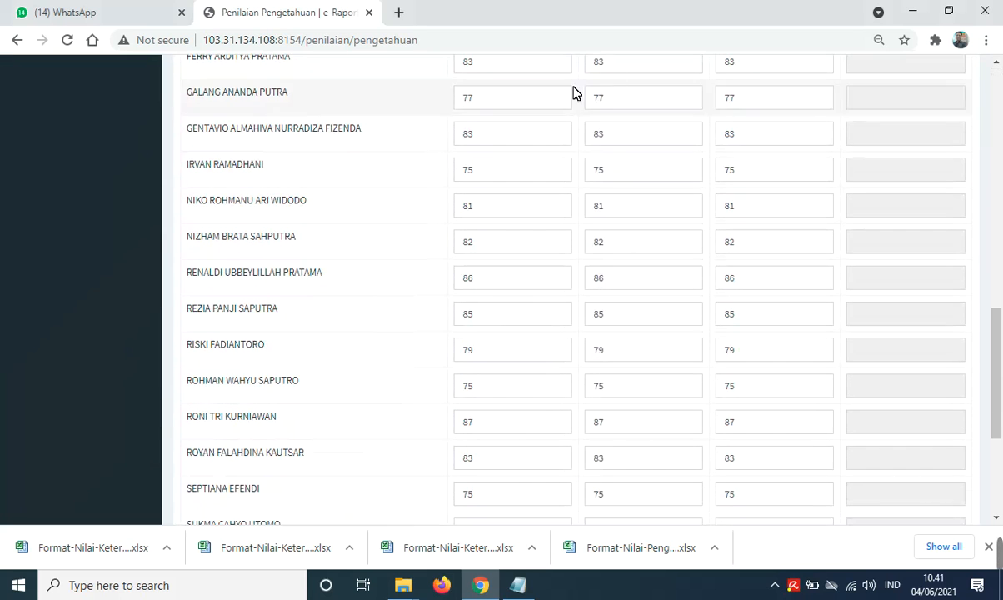
pyautogui.scroll(-4, 778, 351)
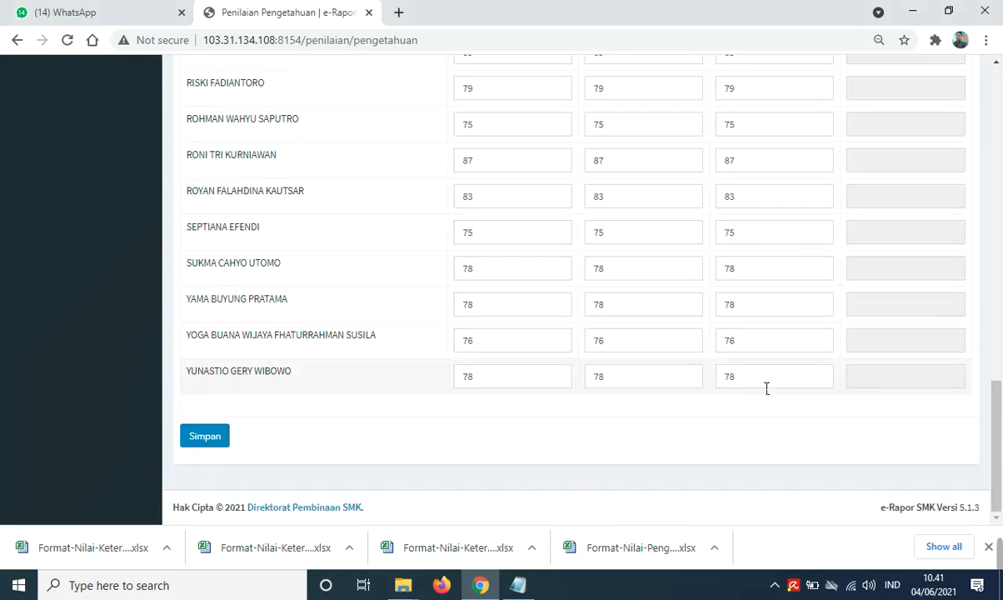
pyautogui.click(221, 443)
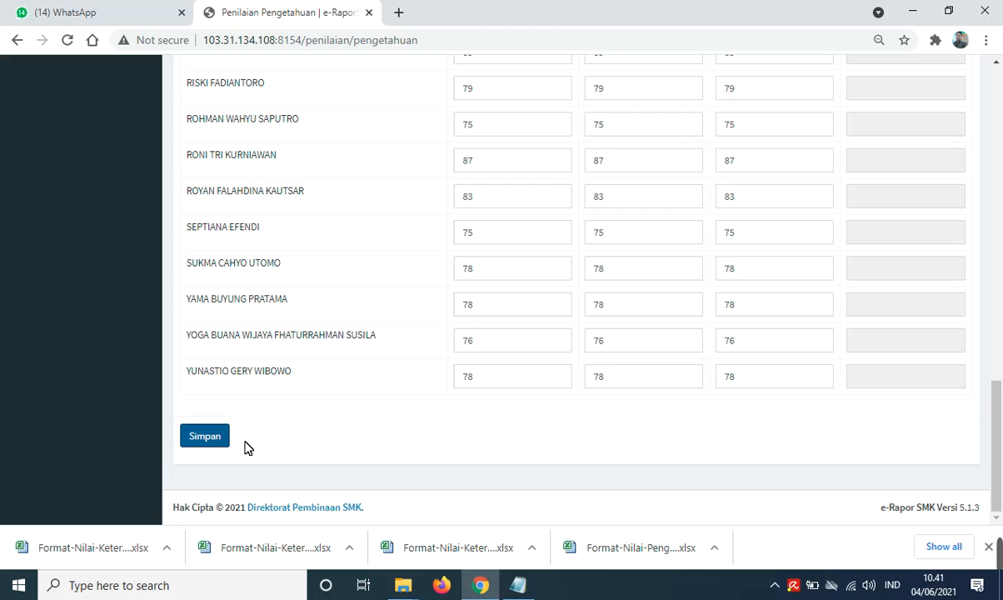
pyautogui.click(627, 372)
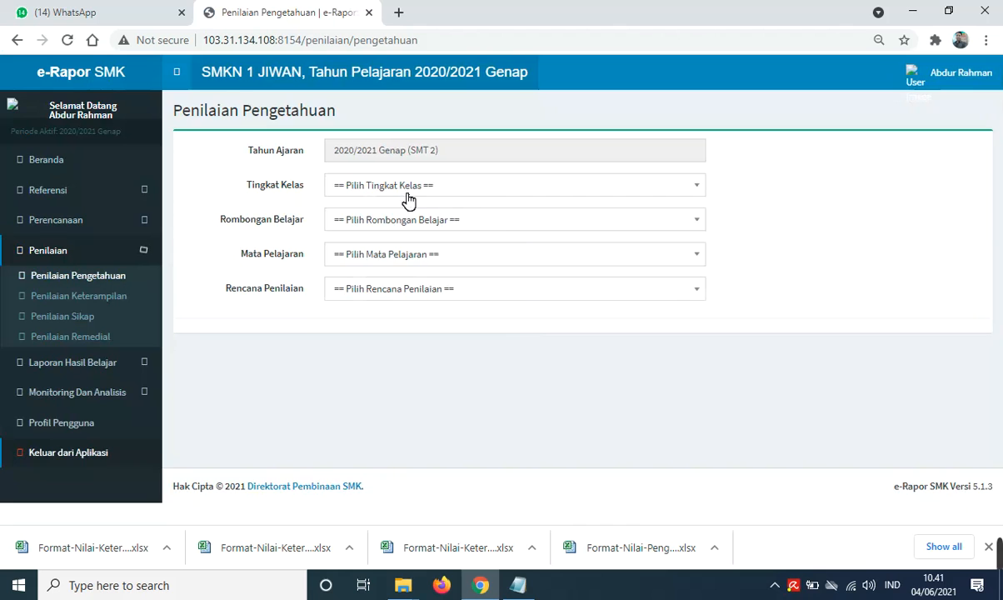
# Reselect Kelas 11, study group XITAV and subject Produk Kreatif dan Kewirausahaan (600070100) for the knowledge assessment.
pyautogui.click(397, 190)
pyautogui.click(372, 279)
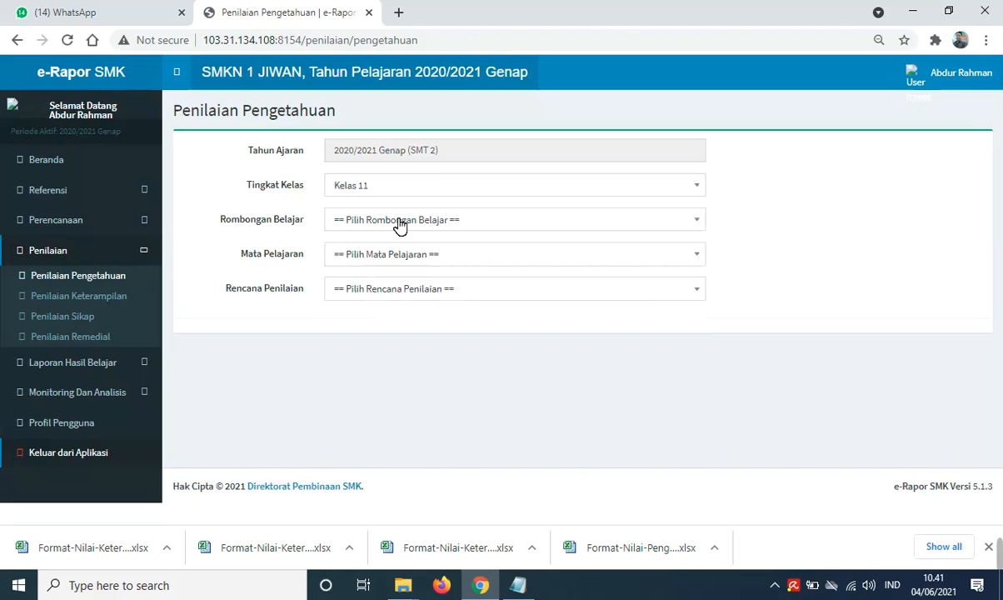
pyautogui.click(377, 219)
pyautogui.click(404, 298)
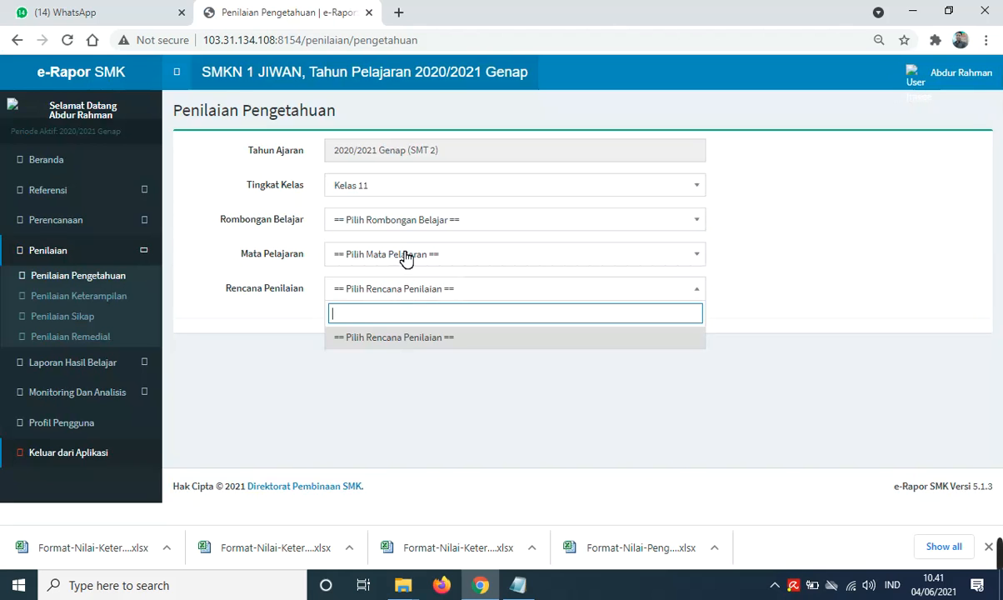
pyautogui.click(405, 257)
pyautogui.click(395, 313)
pyautogui.click(398, 219)
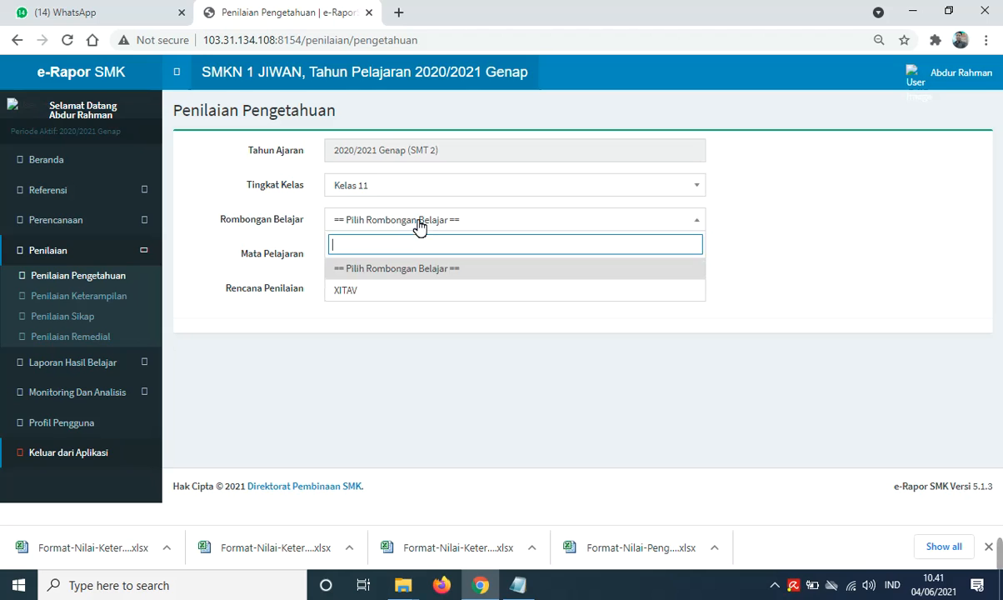
pyautogui.click(381, 293)
pyautogui.click(403, 255)
pyautogui.click(398, 306)
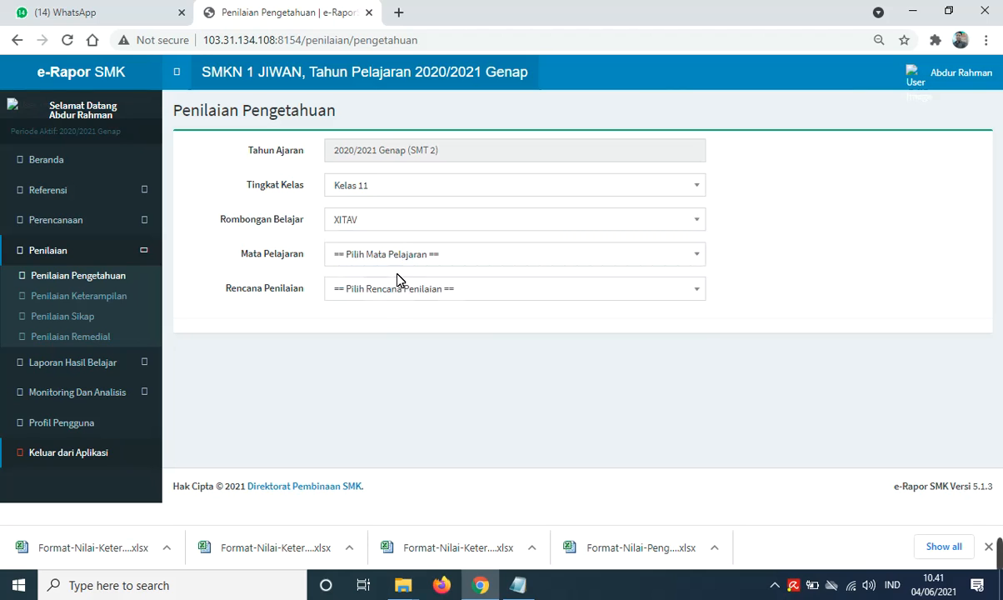
pyautogui.click(406, 260)
pyautogui.click(398, 325)
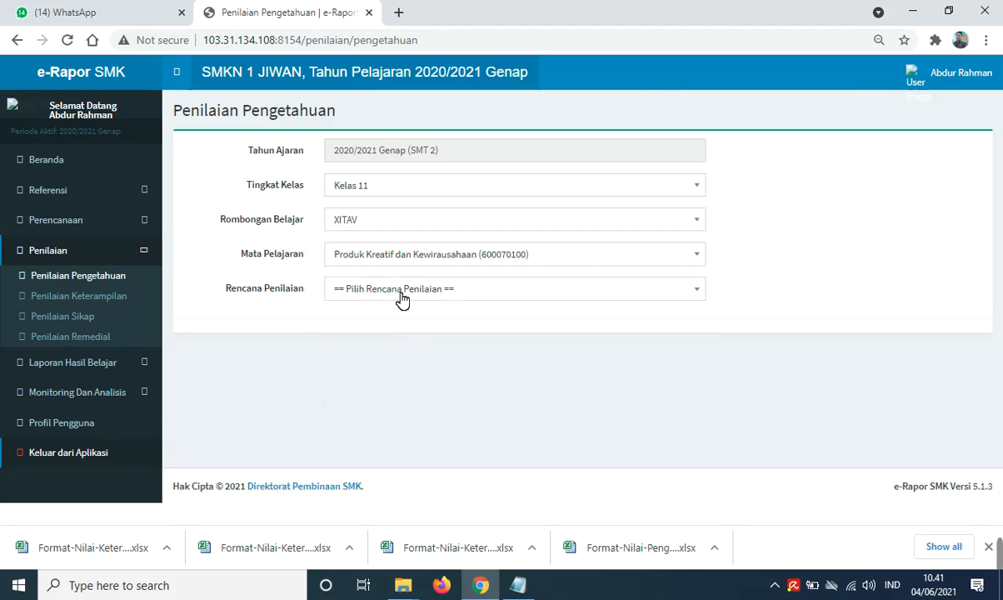
# Choose TUGAS as the knowledge assessment plan and upload the TGS PKK score file from the NILAI PKK folder.
pyautogui.click(377, 286)
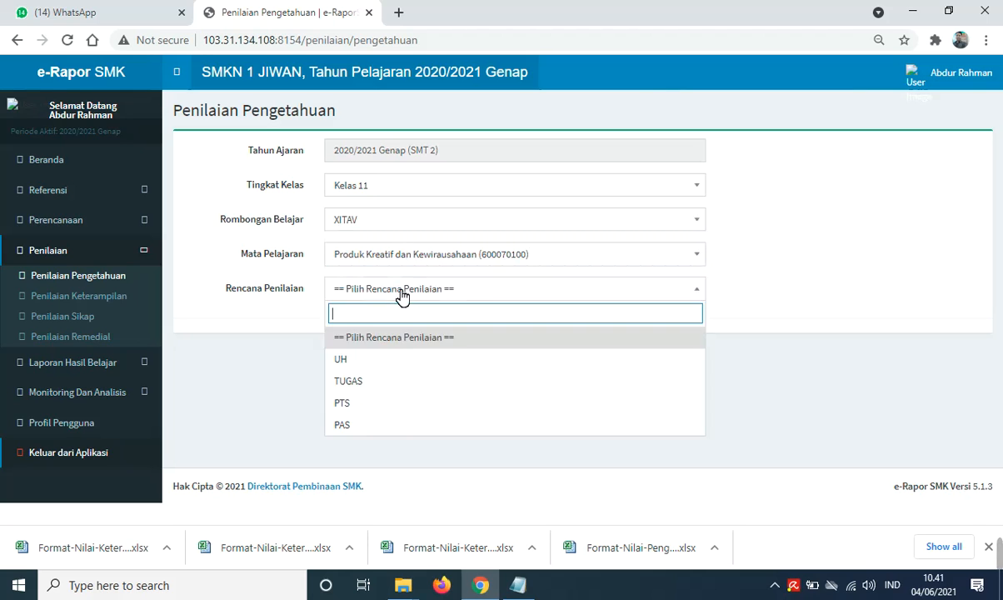
pyautogui.click(365, 384)
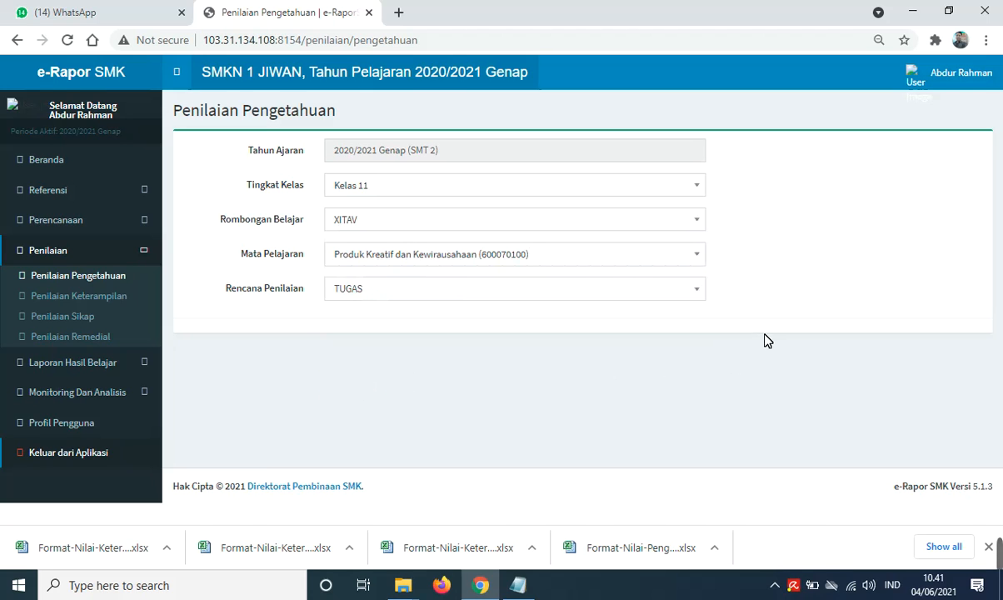
pyautogui.click(729, 338)
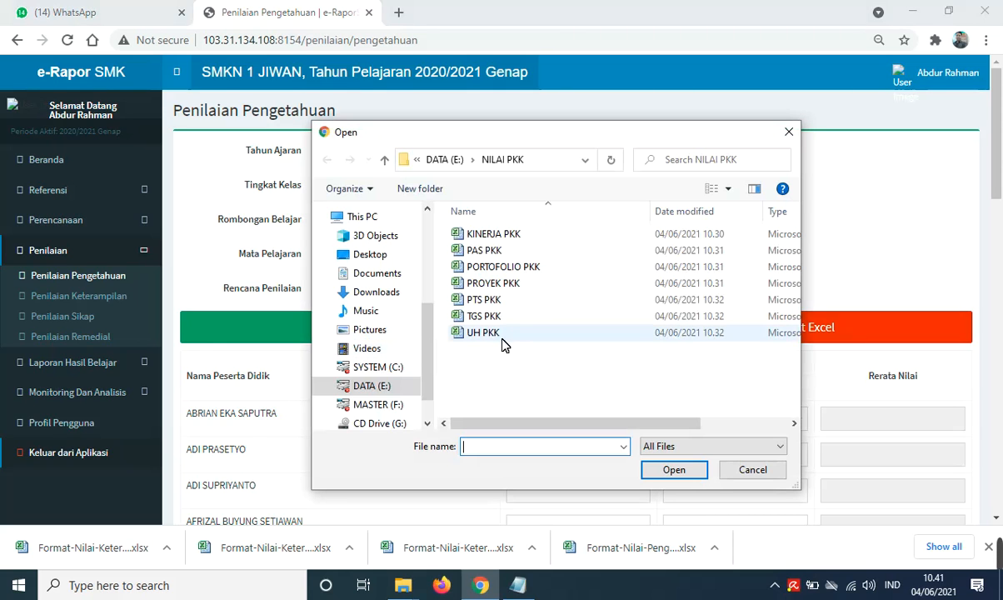
pyautogui.click(479, 318)
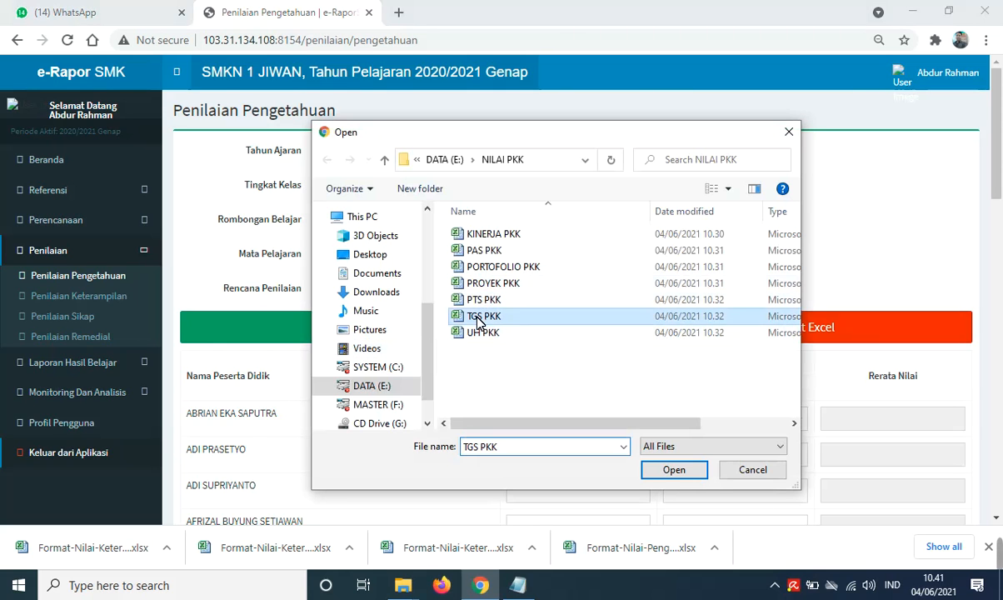
pyautogui.click(663, 475)
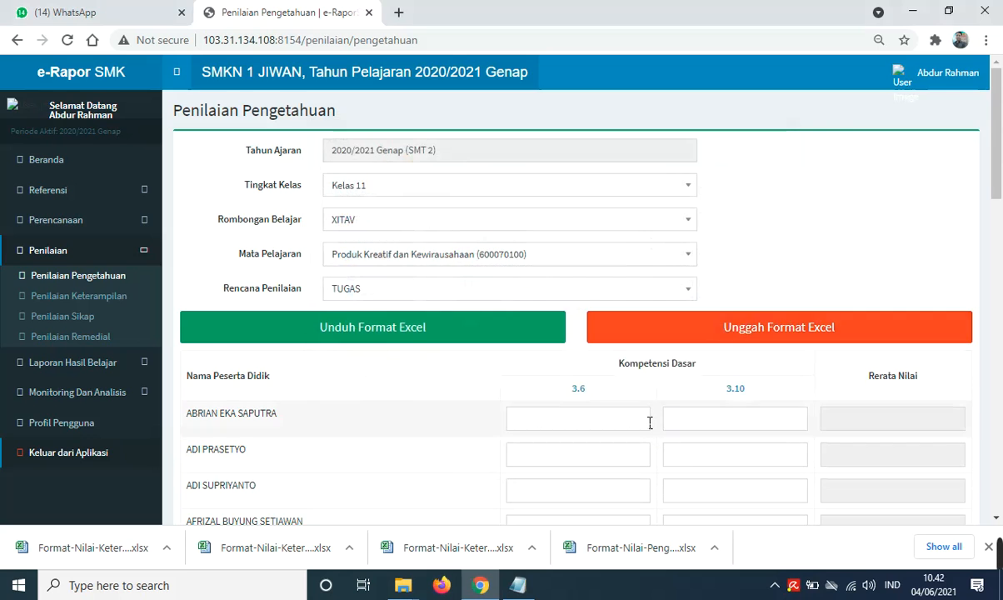
# Save the imported TUGAS knowledge scores and close the confirmation message.
pyautogui.scroll(-3, 649, 421)
pyautogui.scroll(-3, 557, 406)
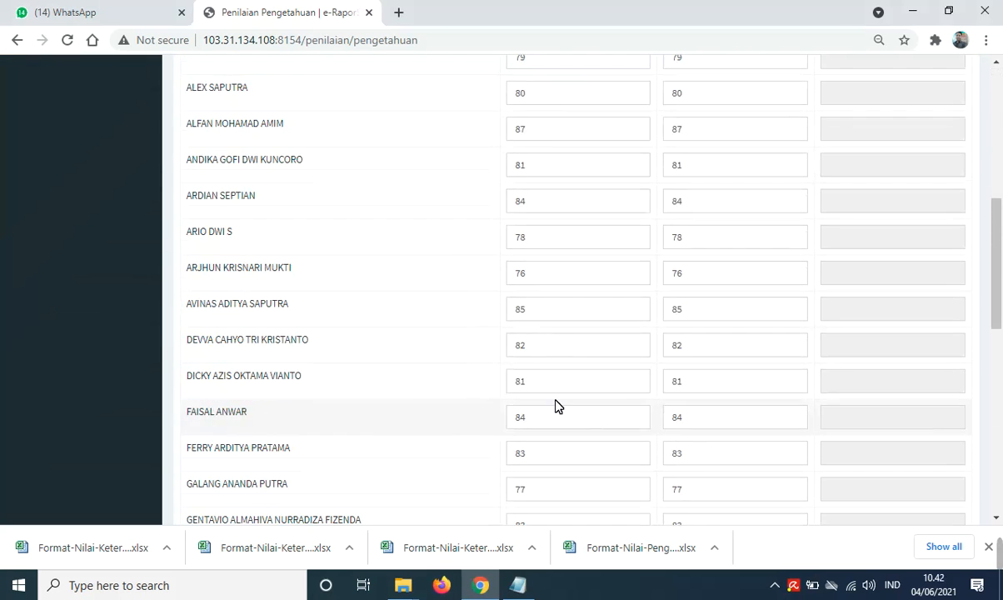
pyautogui.scroll(-7, 562, 429)
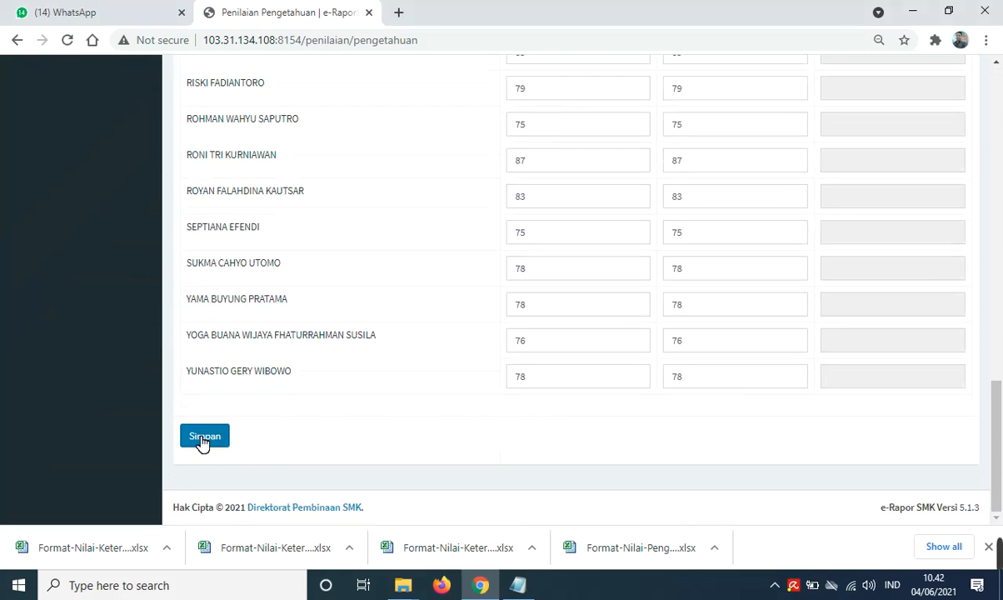
pyautogui.click(205, 437)
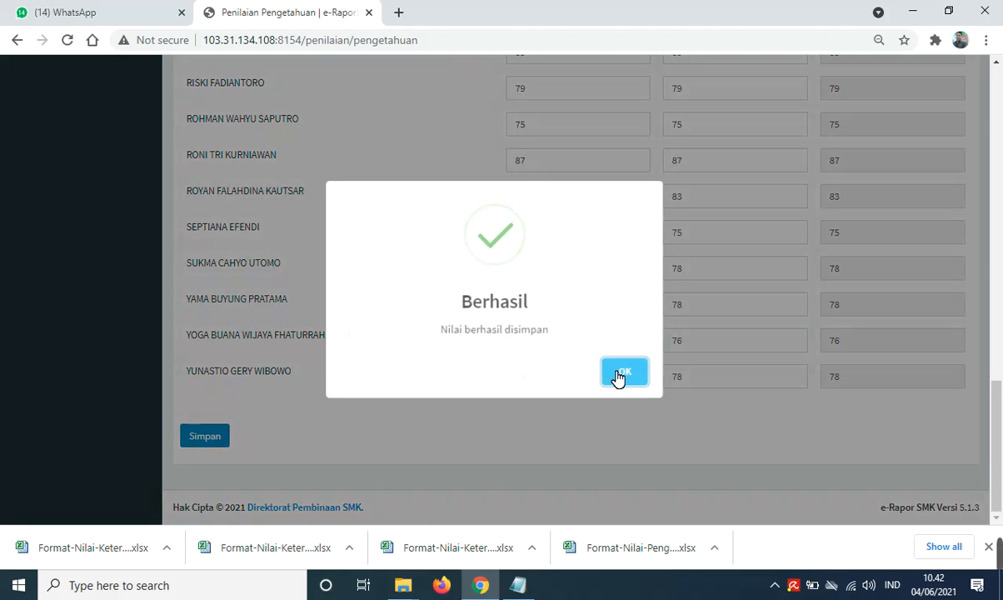
pyautogui.click(623, 373)
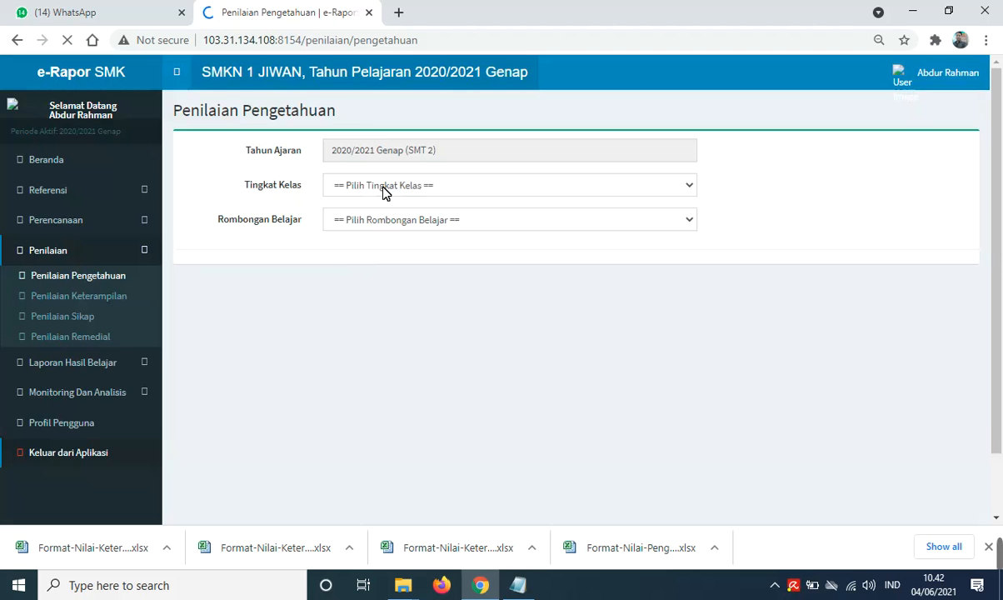
pyautogui.click(384, 191)
pyautogui.click(342, 264)
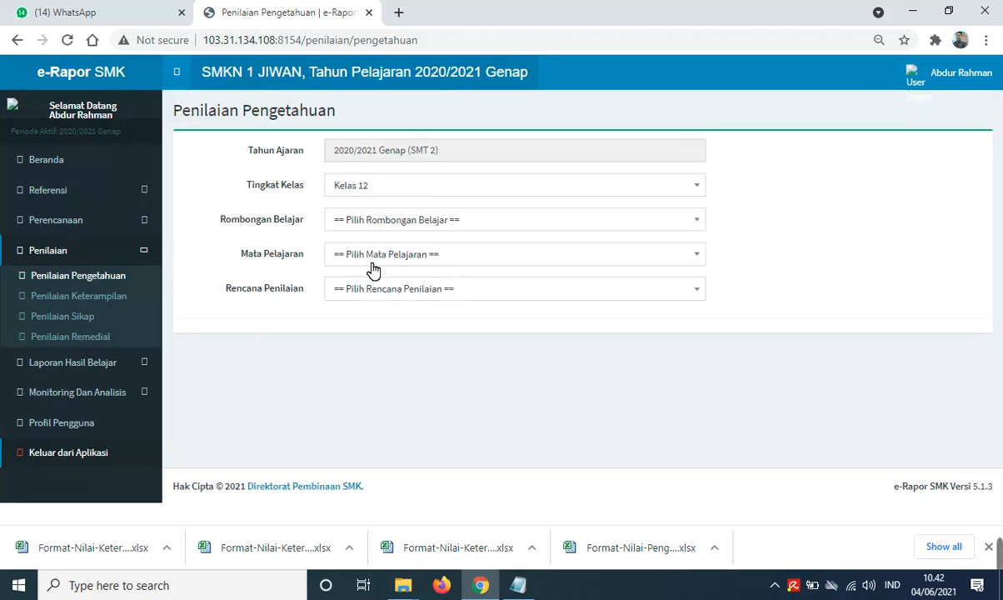
pyautogui.click(401, 223)
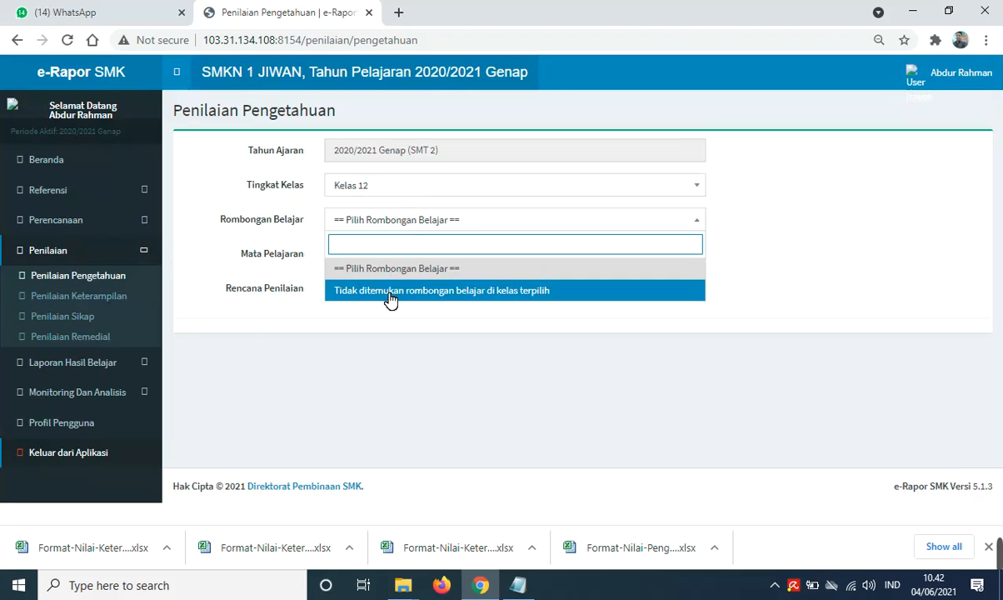
pyautogui.click(388, 225)
# Set the knowledge assessment to Kelas 11, study group XITAV and subject Produk Kreatif dan Kewirausahaan (600070100).
pyautogui.click(391, 185)
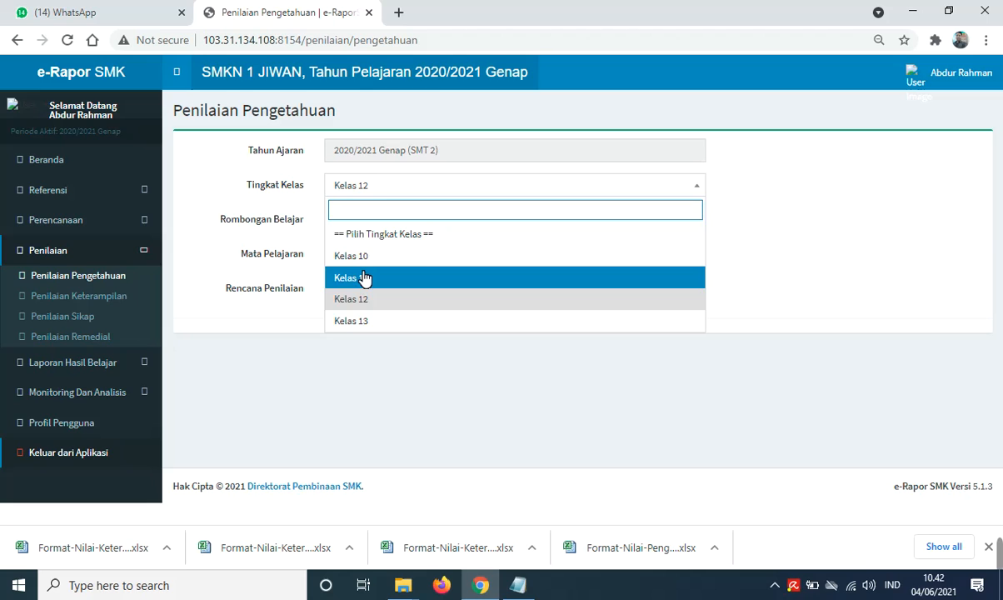
pyautogui.click(365, 276)
pyautogui.click(380, 227)
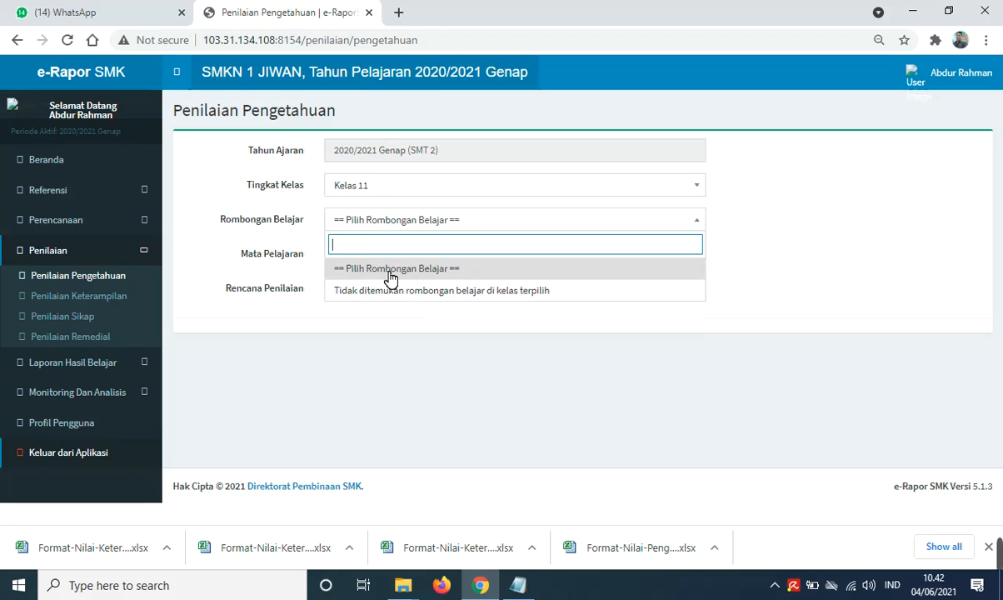
pyautogui.click(396, 221)
pyautogui.click(398, 225)
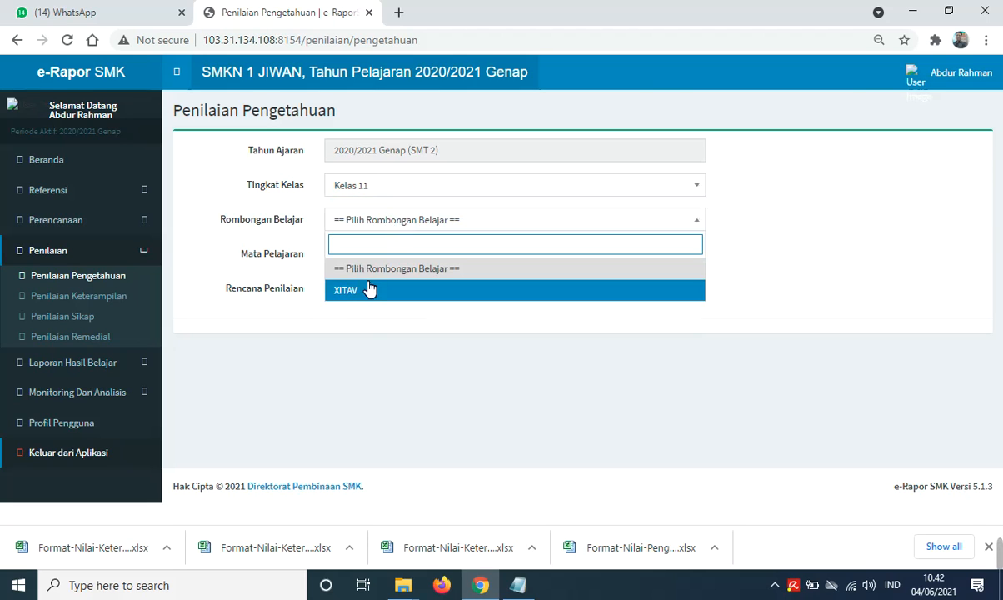
pyautogui.click(351, 289)
pyautogui.click(385, 255)
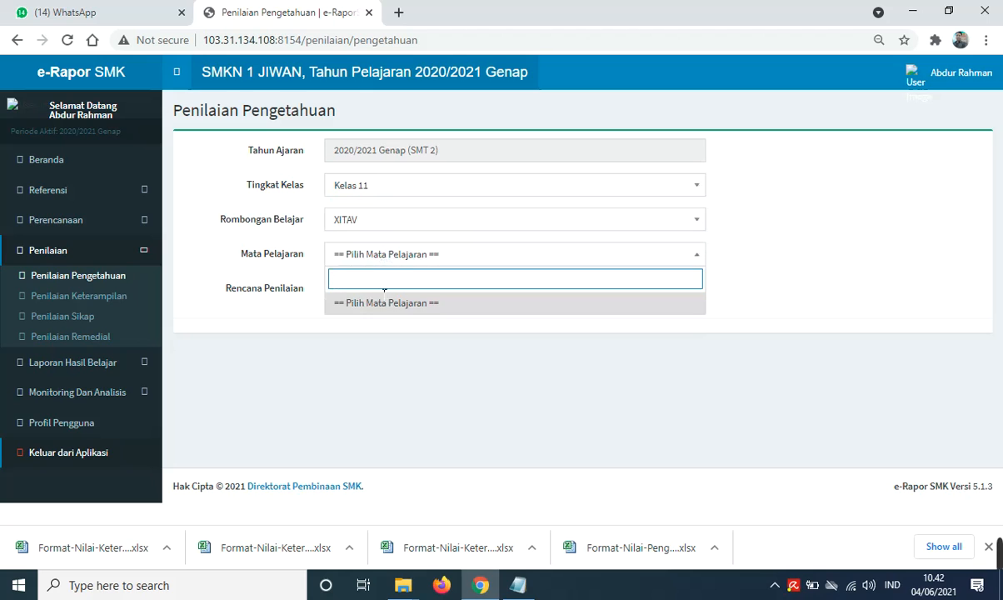
pyautogui.click(373, 254)
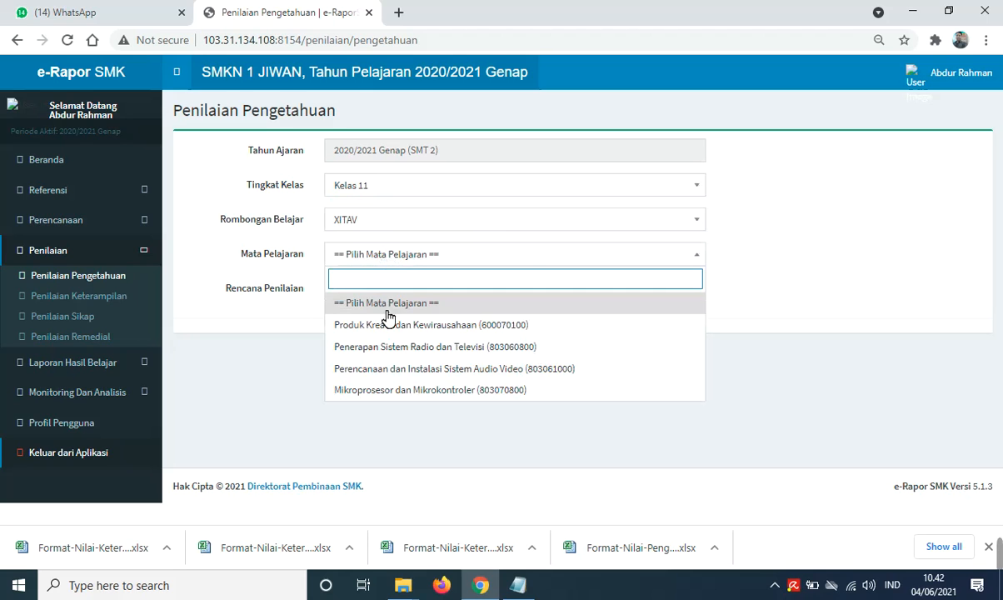
pyautogui.click(382, 326)
# Choose PTS as the knowledge assessment plan and upload the PTS PKK score file from the NILAI PKK folder.
pyautogui.click(391, 289)
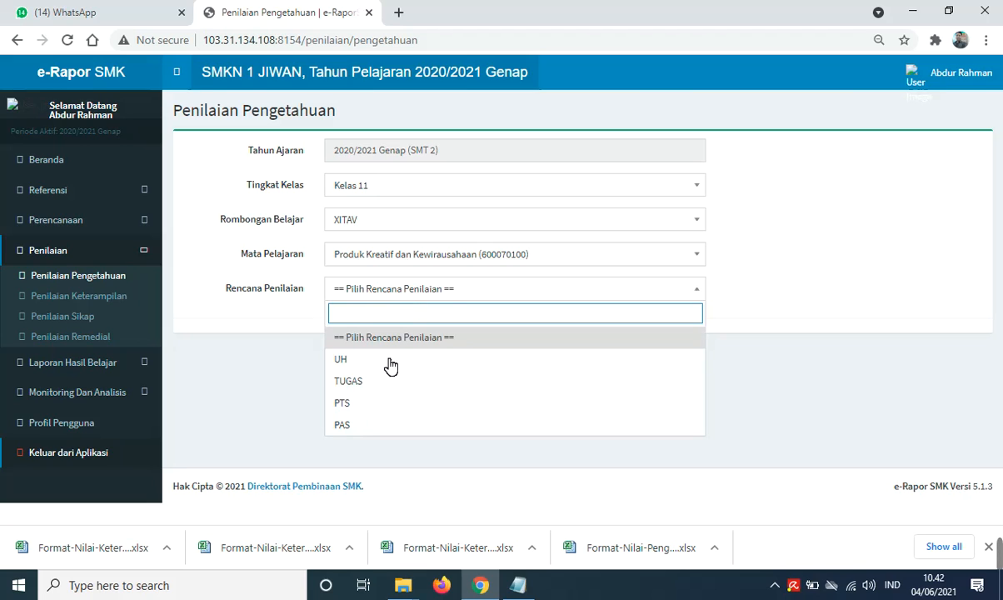
pyautogui.click(364, 404)
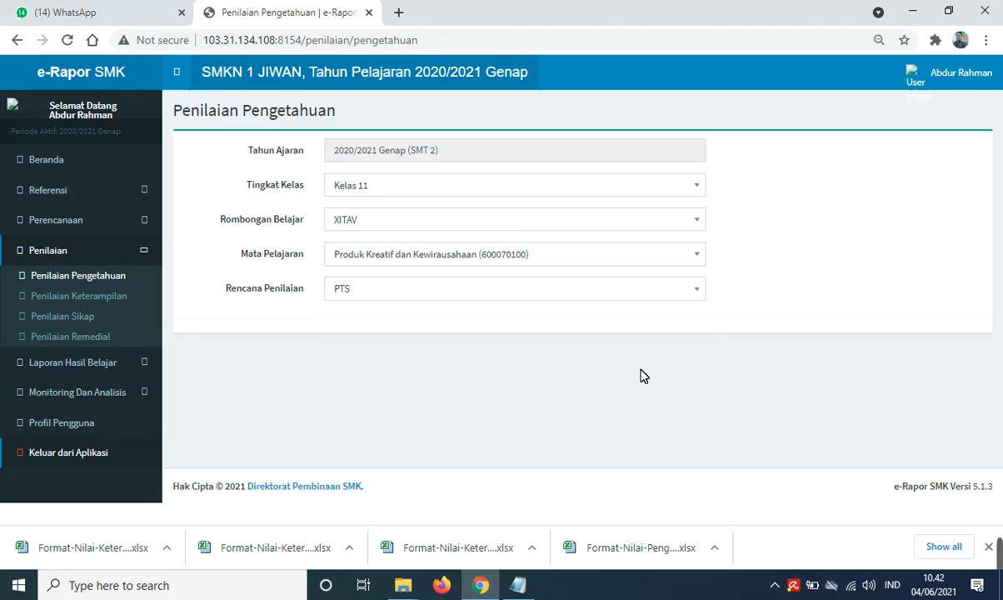
pyautogui.click(706, 339)
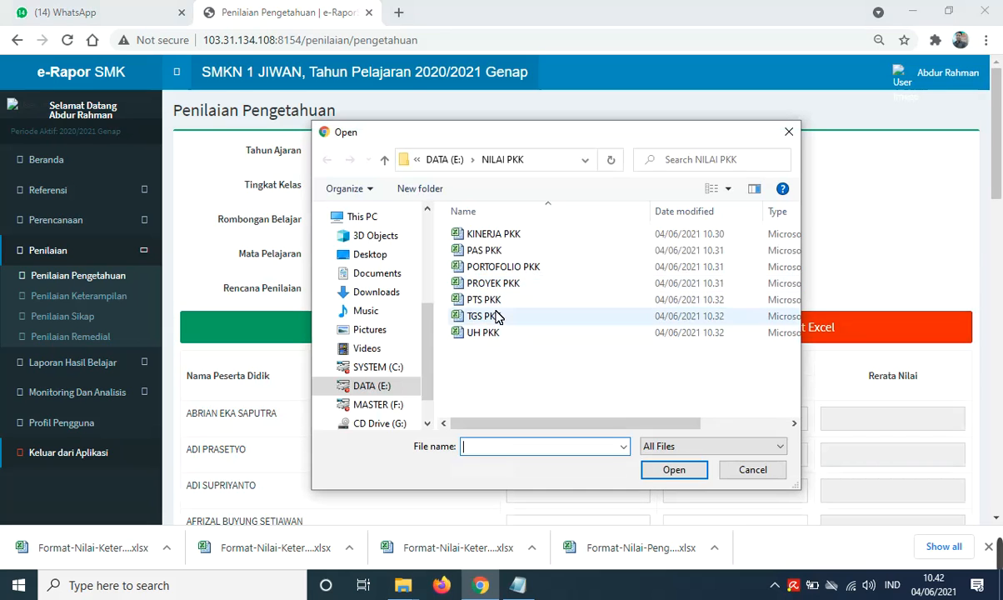
pyautogui.click(491, 301)
pyautogui.click(675, 469)
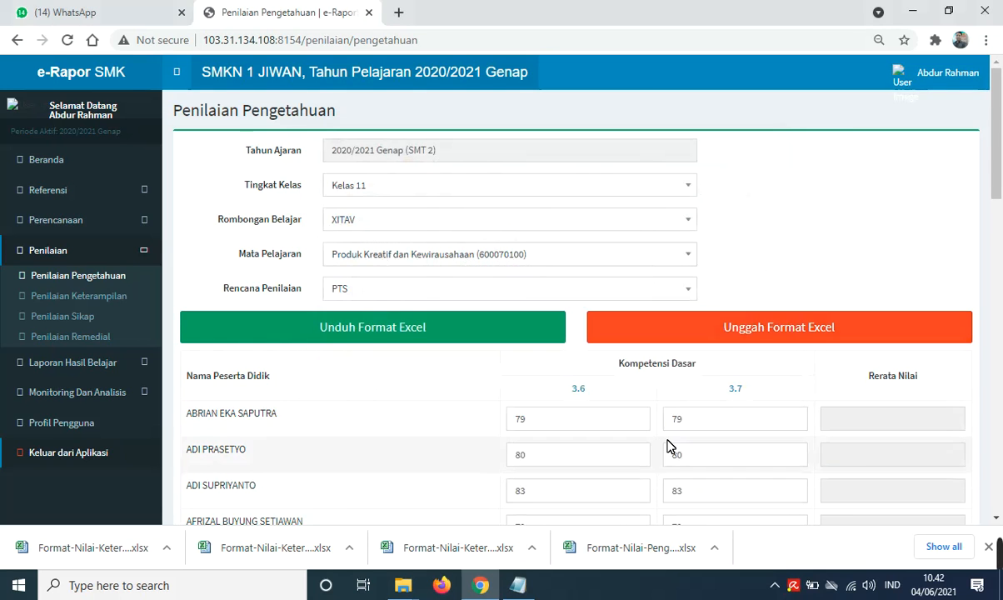
# Save the imported PTS knowledge scores and close the confirmation message.
pyautogui.scroll(-15, 679, 446)
pyautogui.scroll(-2, 680, 445)
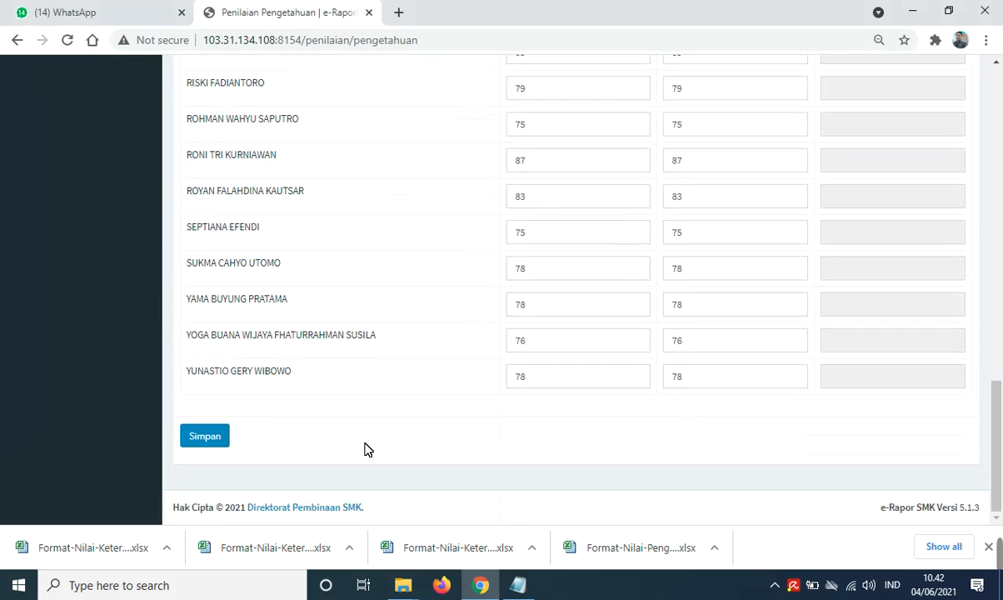
pyautogui.click(215, 442)
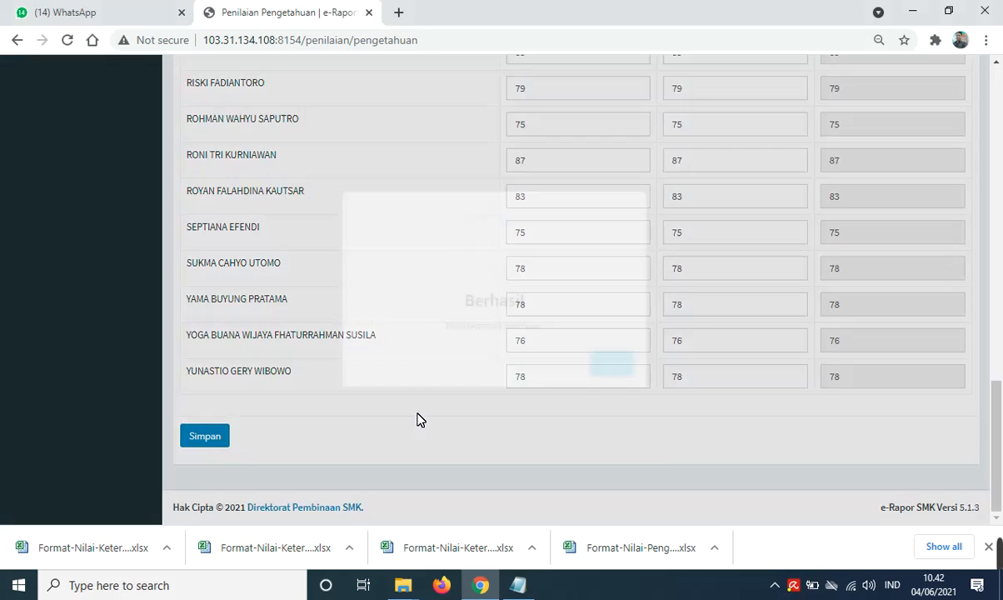
pyautogui.click(627, 373)
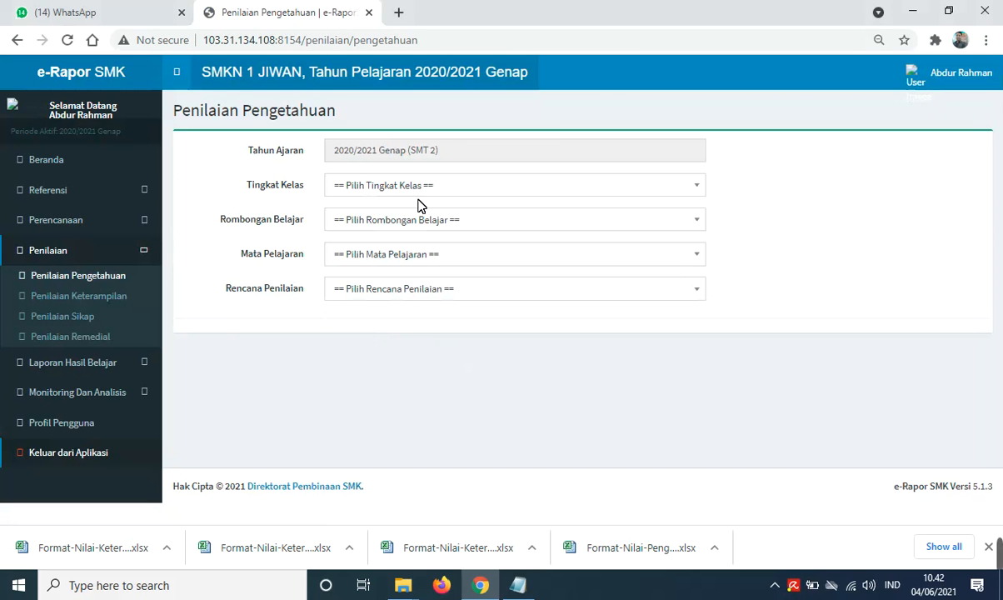
# Reselect Kelas 11, study group XITAV and subject Produk Kreatif dan Kewirausahaan (600070100) for the knowledge assessment.
pyautogui.click(420, 187)
pyautogui.click(395, 284)
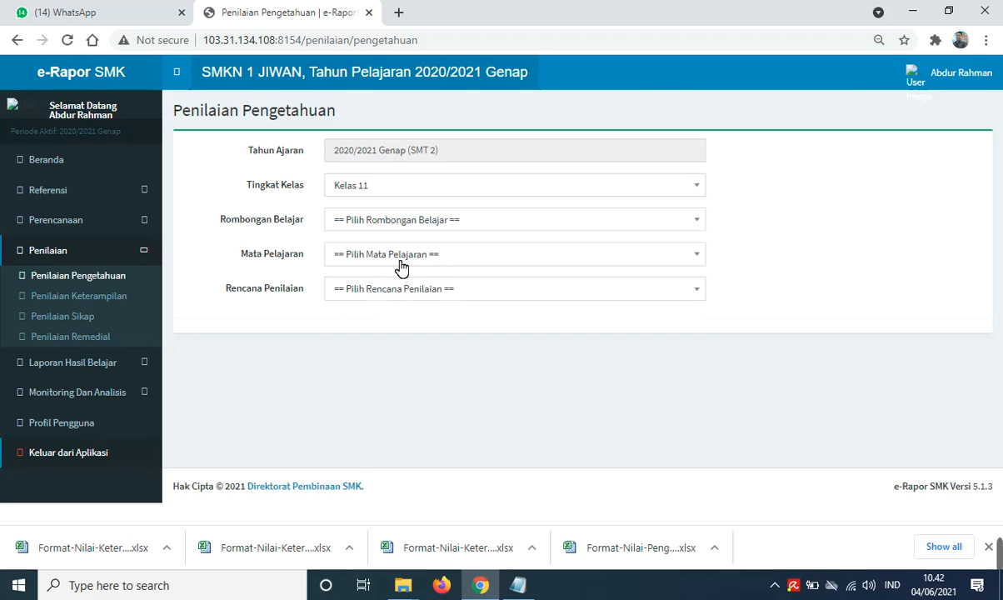
pyautogui.click(404, 230)
pyautogui.click(401, 293)
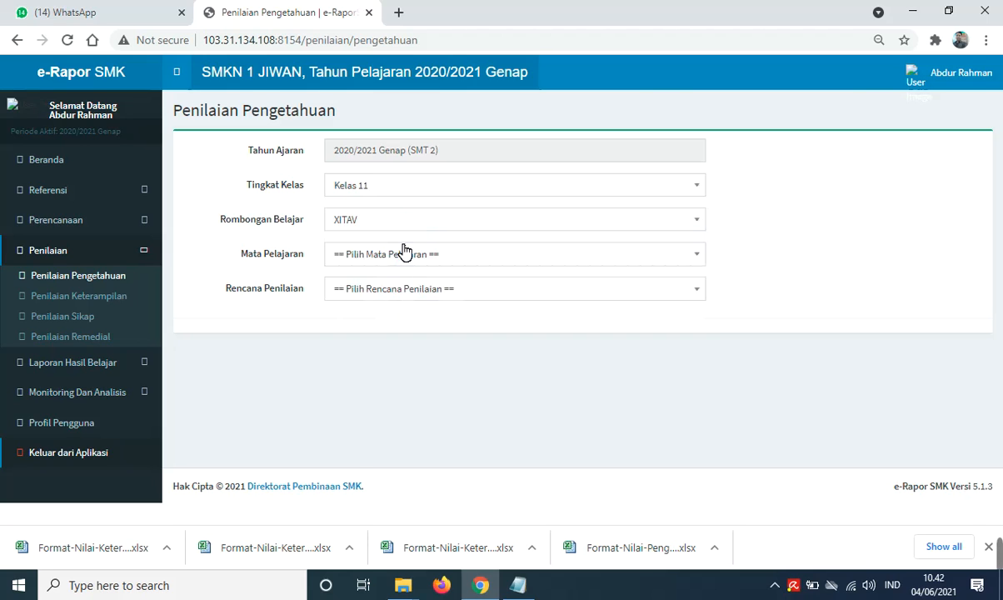
pyautogui.click(405, 253)
pyautogui.click(393, 262)
pyautogui.click(374, 254)
pyautogui.click(375, 324)
# Choose PAS as the knowledge assessment plan and upload the PAS PKK score file from the NILAI PKK folder.
pyautogui.click(394, 289)
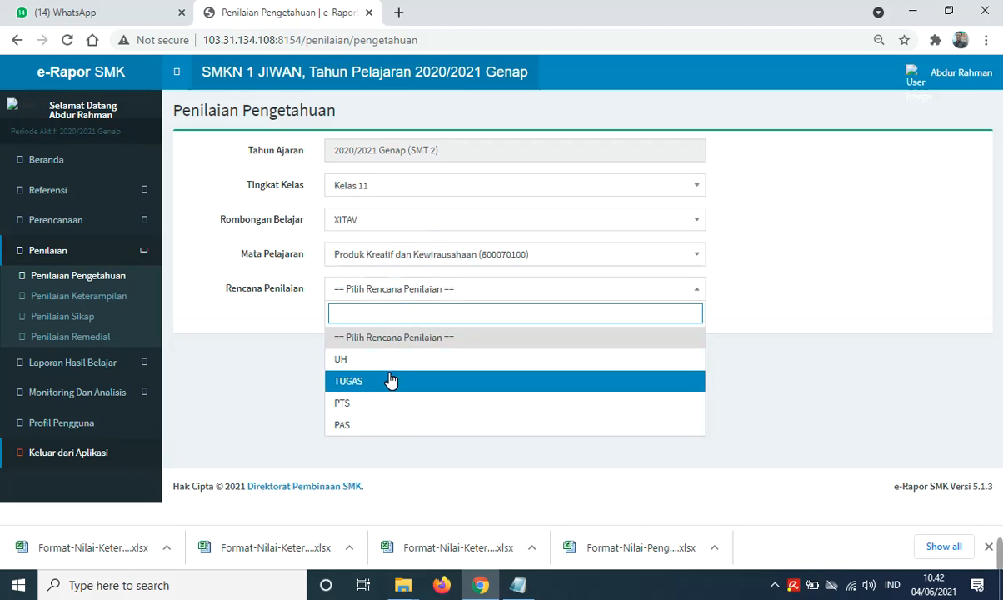
pyautogui.click(368, 426)
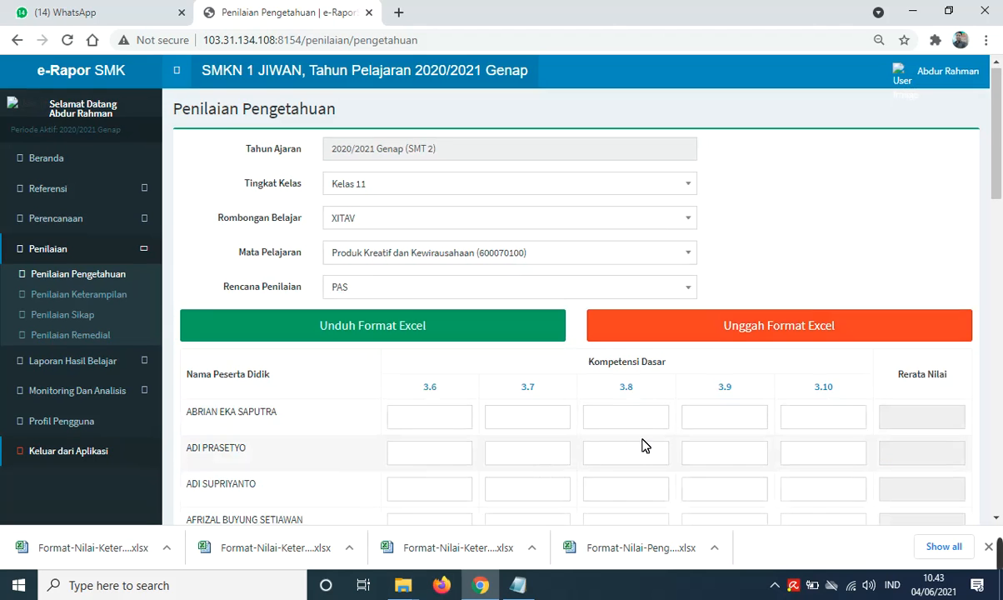
pyautogui.scroll(-3, 846, 228)
pyautogui.click(817, 100)
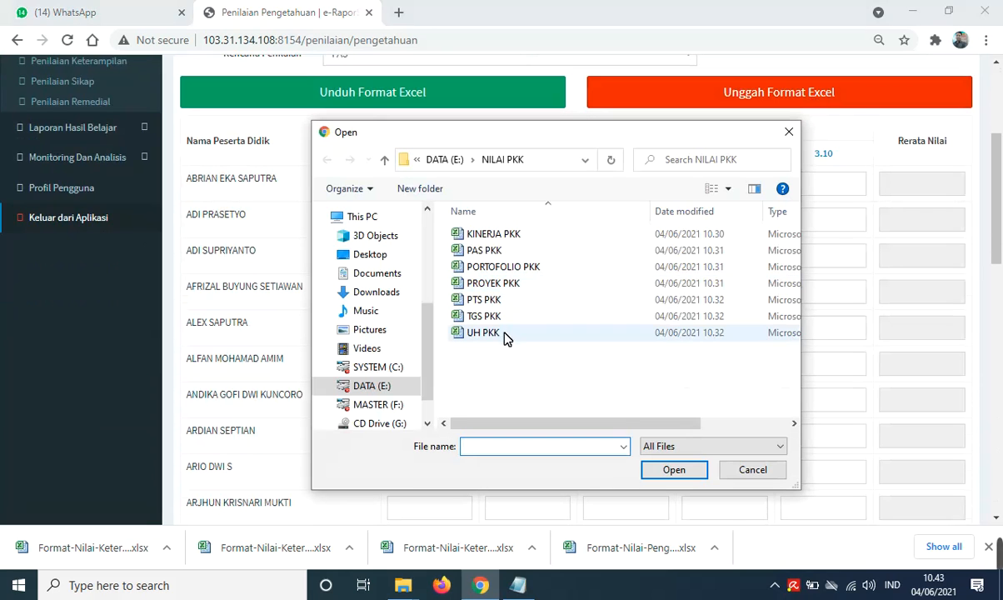
pyautogui.click(498, 251)
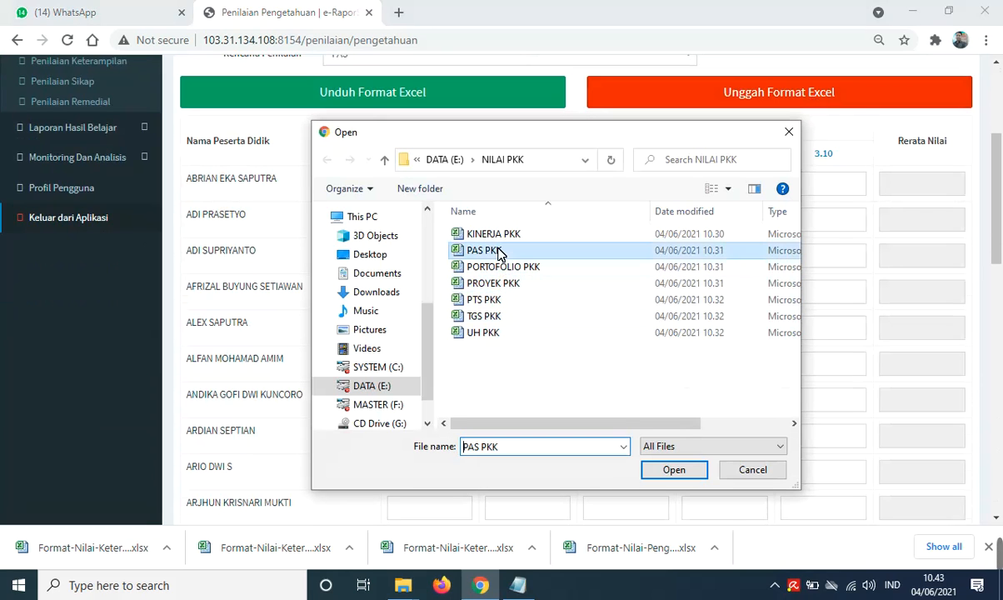
pyautogui.click(669, 470)
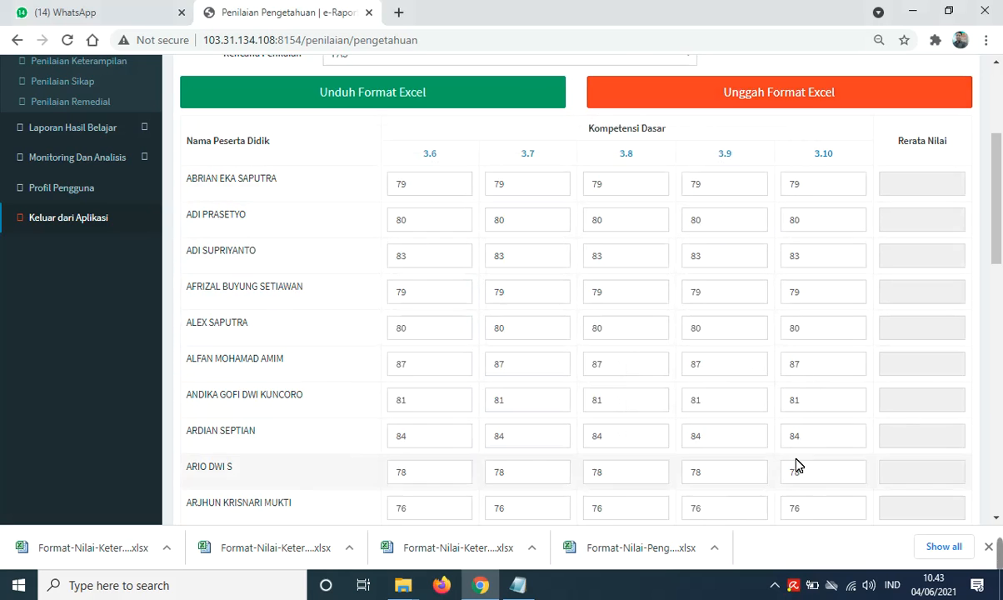
# Save the imported PAS knowledge scores and close the confirmation message.
pyautogui.scroll(-15, 797, 465)
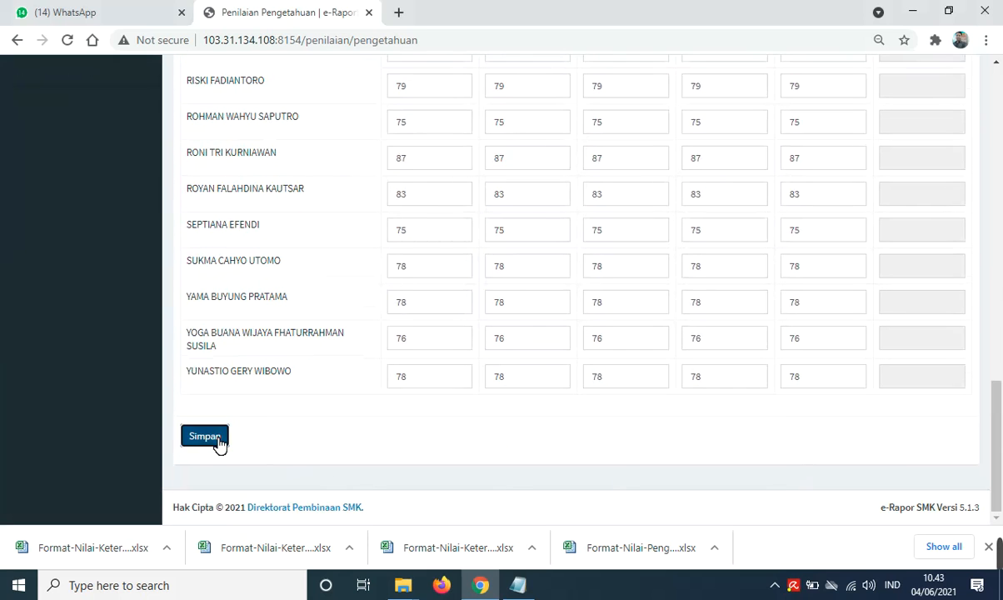
pyautogui.click(220, 455)
pyautogui.click(619, 375)
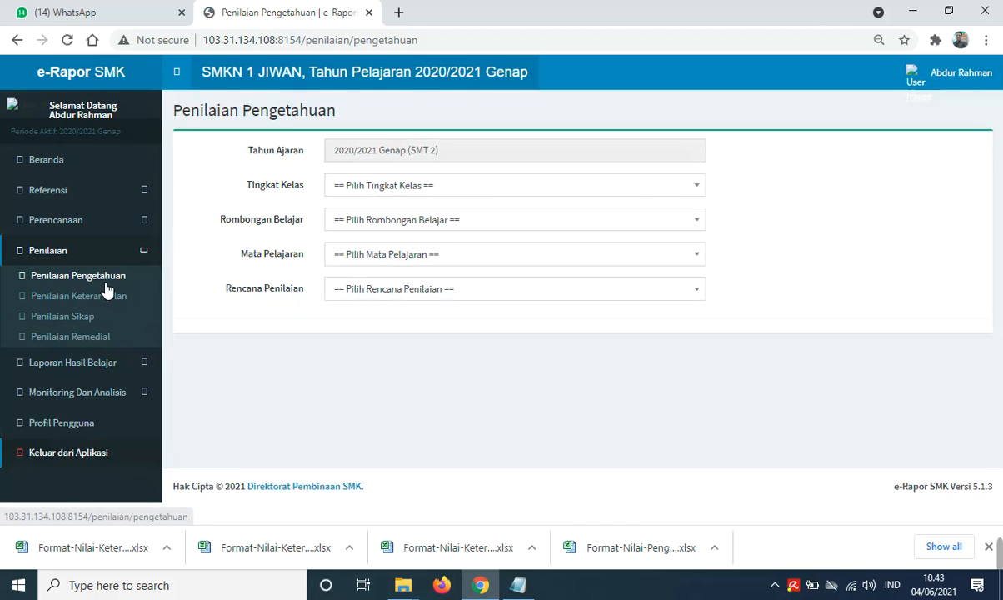
# Open the skills assessment page and select Kelas 11, study group XITAV and subject Produk Kreatif dan Kewirausahaan (600070100).
pyautogui.click(106, 299)
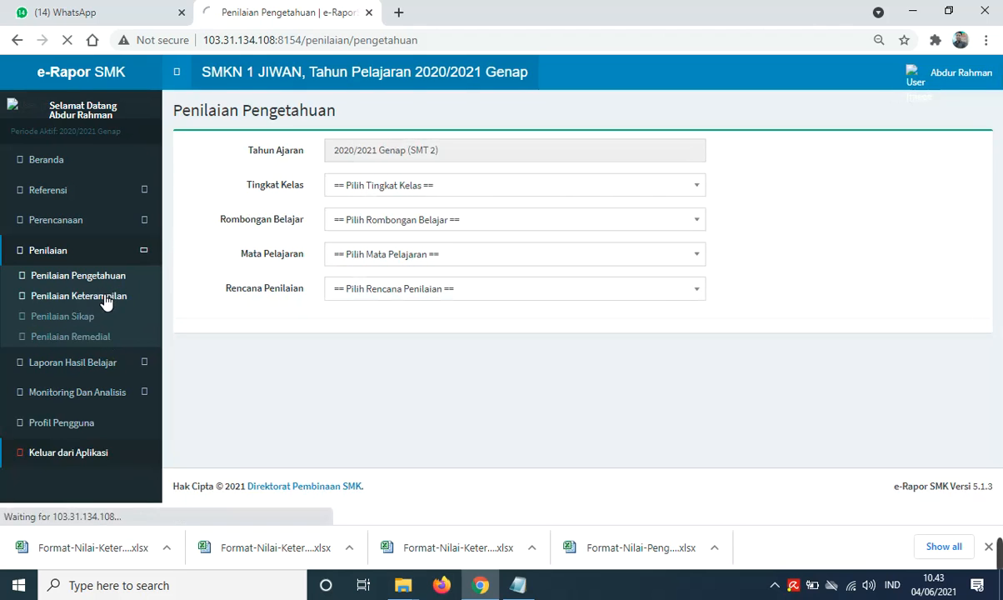
pyautogui.click(408, 188)
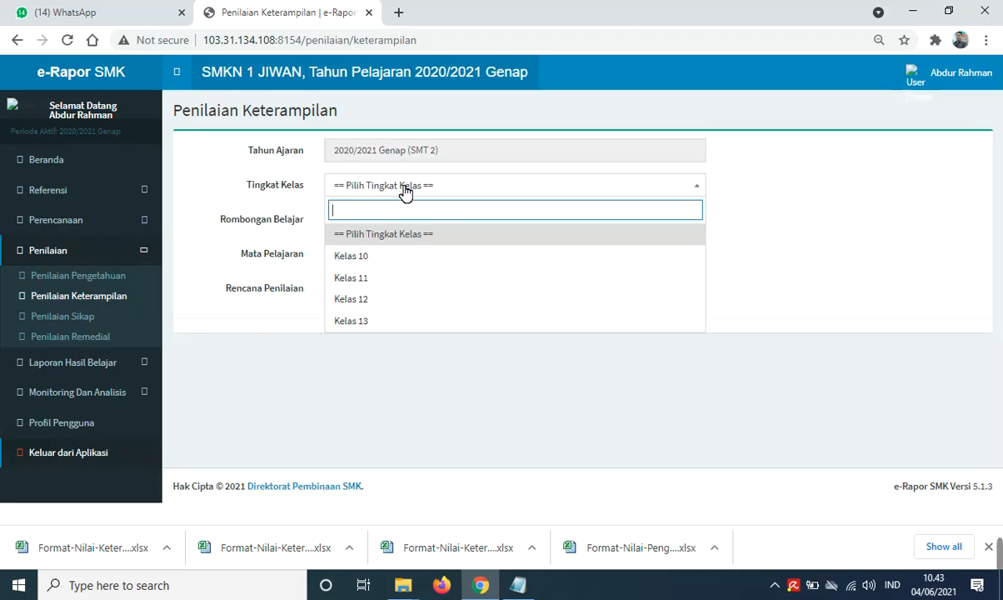
pyautogui.click(365, 277)
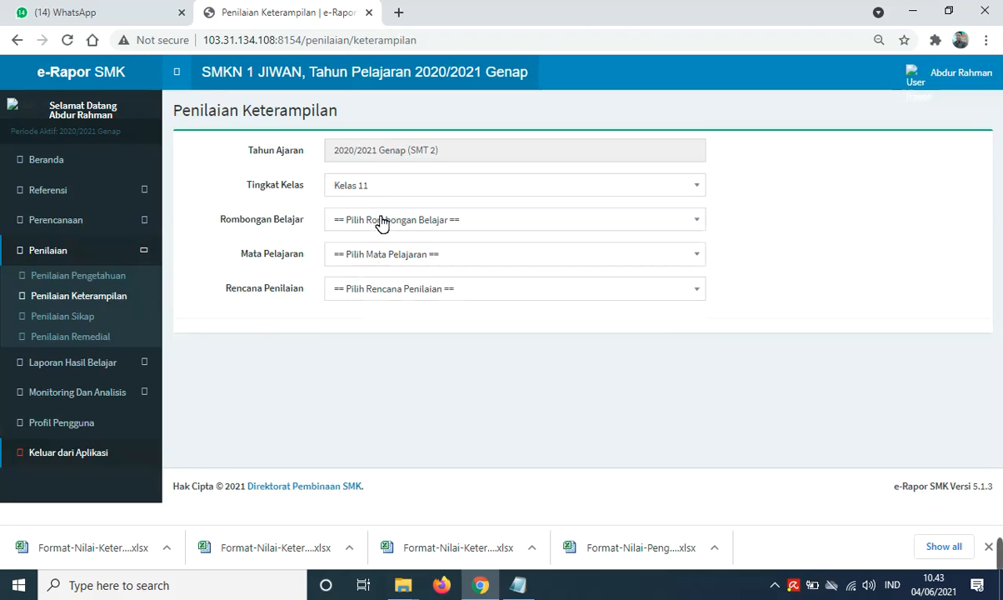
pyautogui.click(381, 223)
pyautogui.click(357, 290)
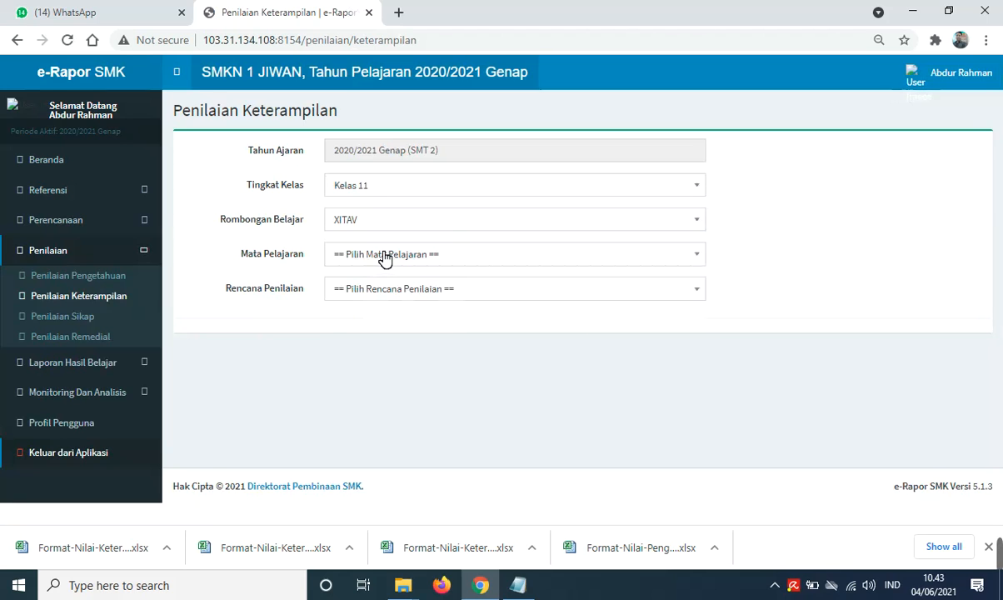
pyautogui.click(385, 258)
pyautogui.click(386, 316)
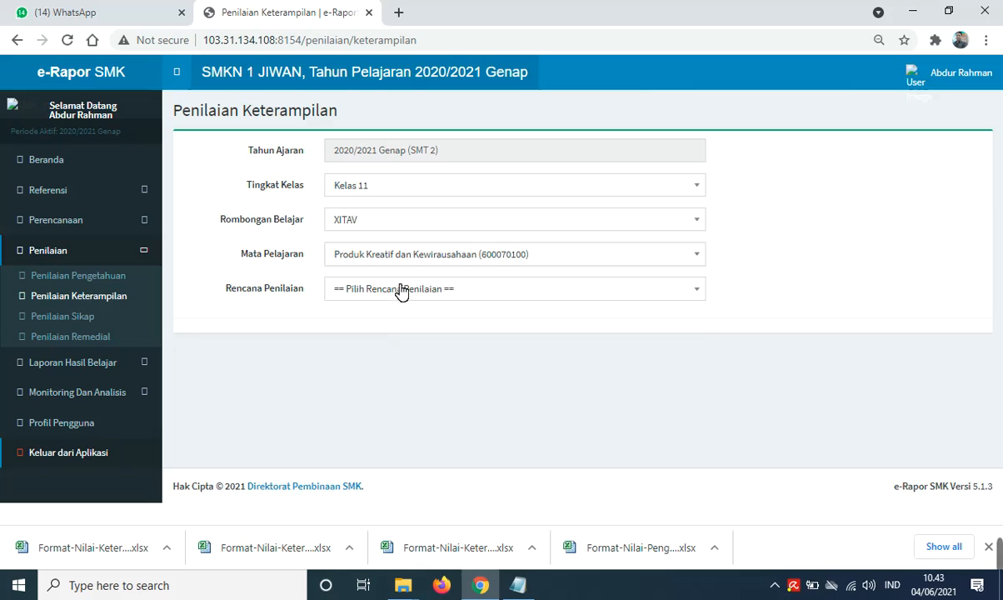
# Choose Kinerja as the skills assessment plan and upload the KINERJA PKK score file from the NILAI PKK folder.
pyautogui.click(401, 291)
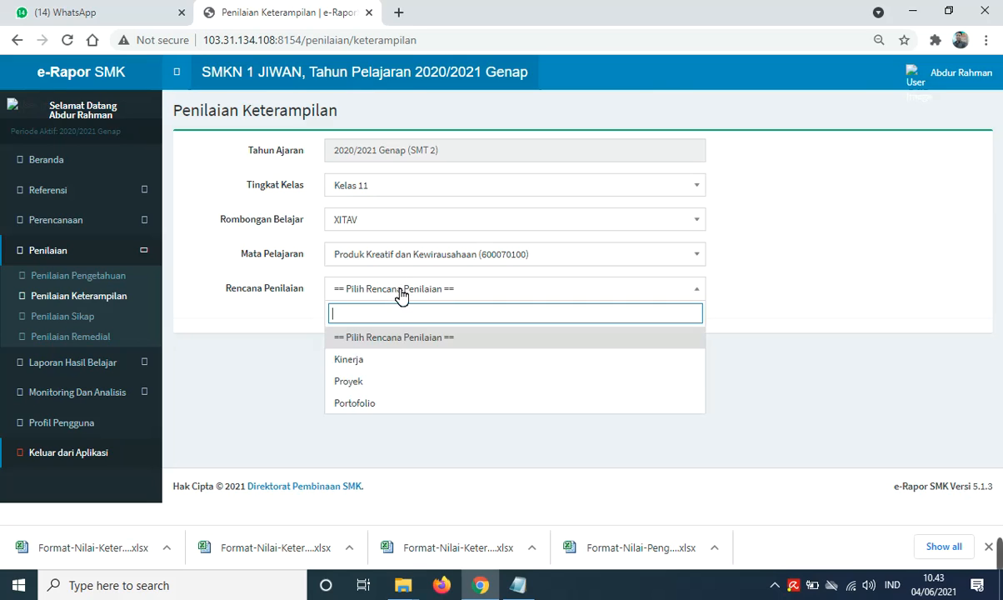
pyautogui.click(389, 365)
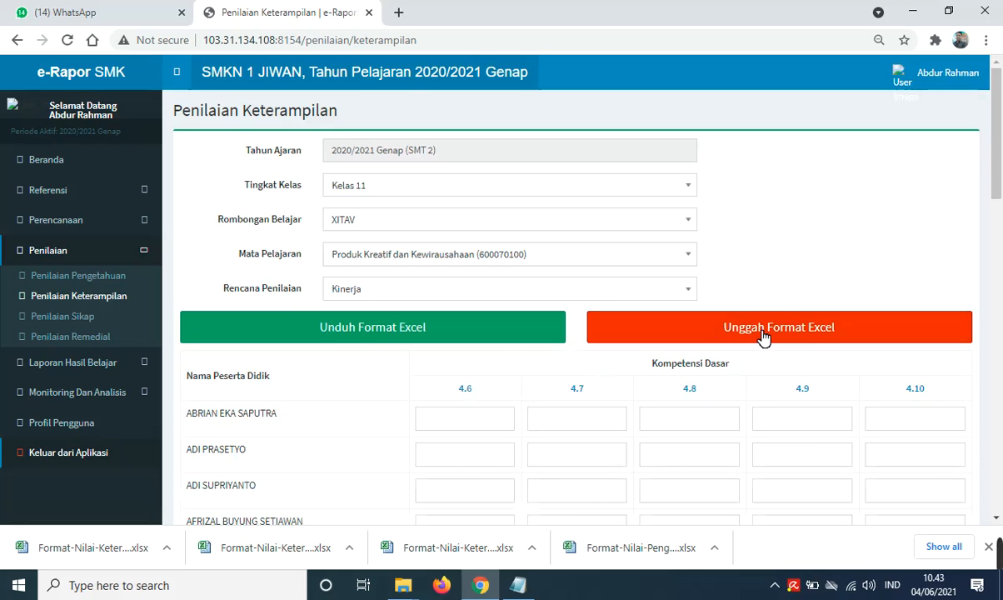
pyautogui.click(758, 337)
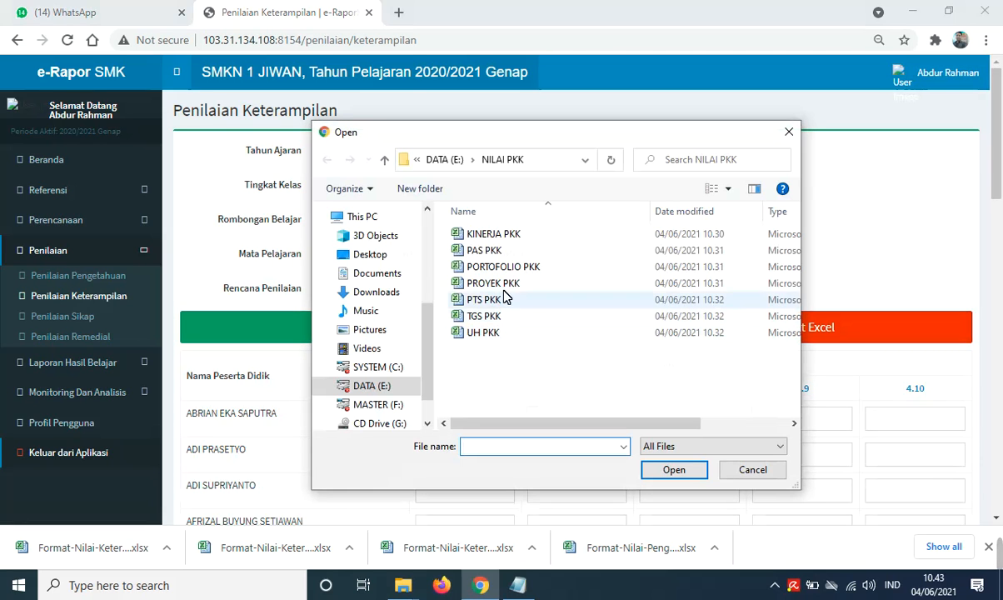
pyautogui.click(508, 234)
pyautogui.click(667, 472)
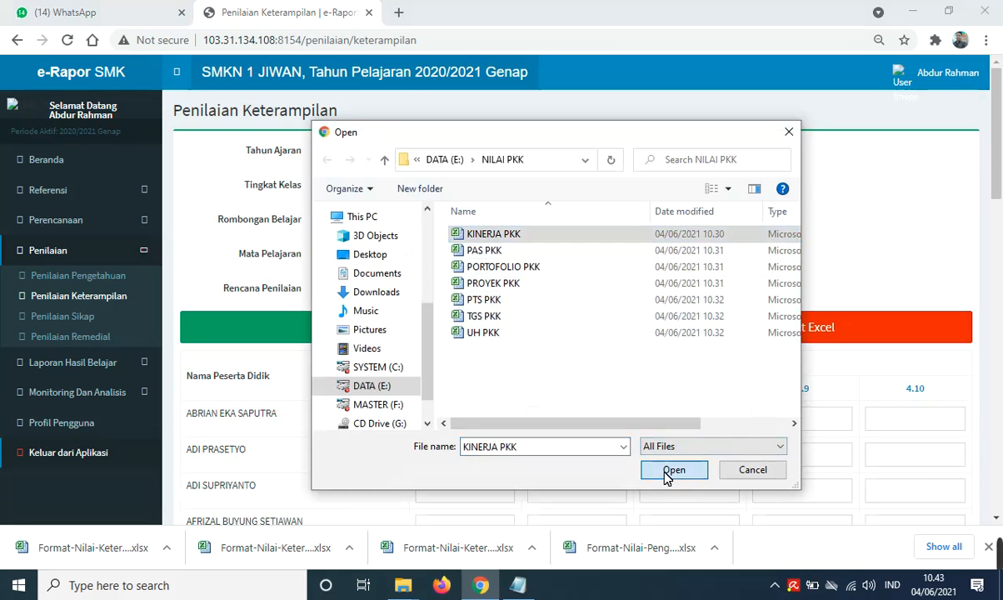
# Save the imported Kinerja skills scores and close the confirmation message.
pyautogui.scroll(-5, 715, 401)
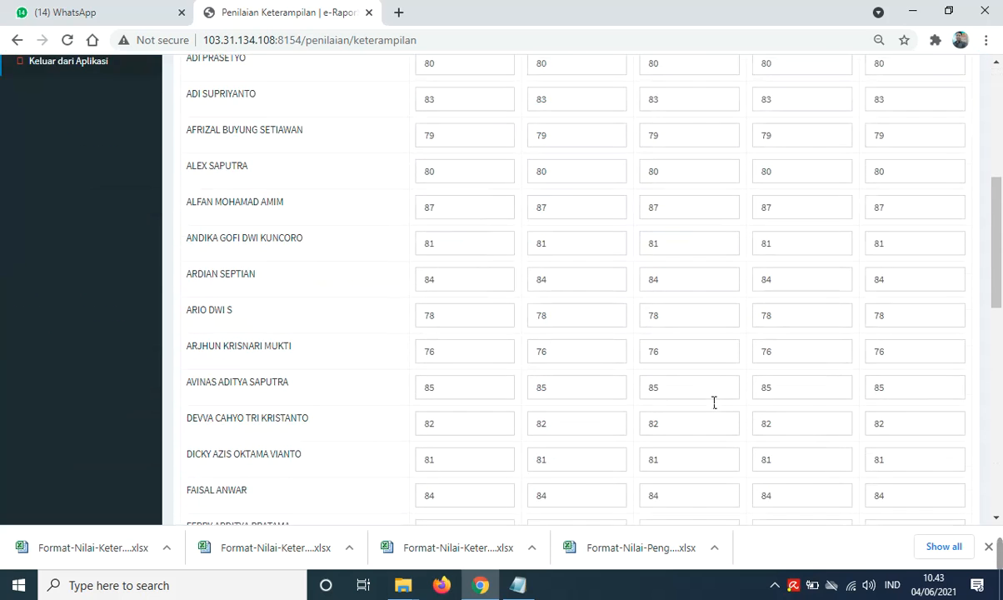
pyautogui.scroll(-10, 715, 401)
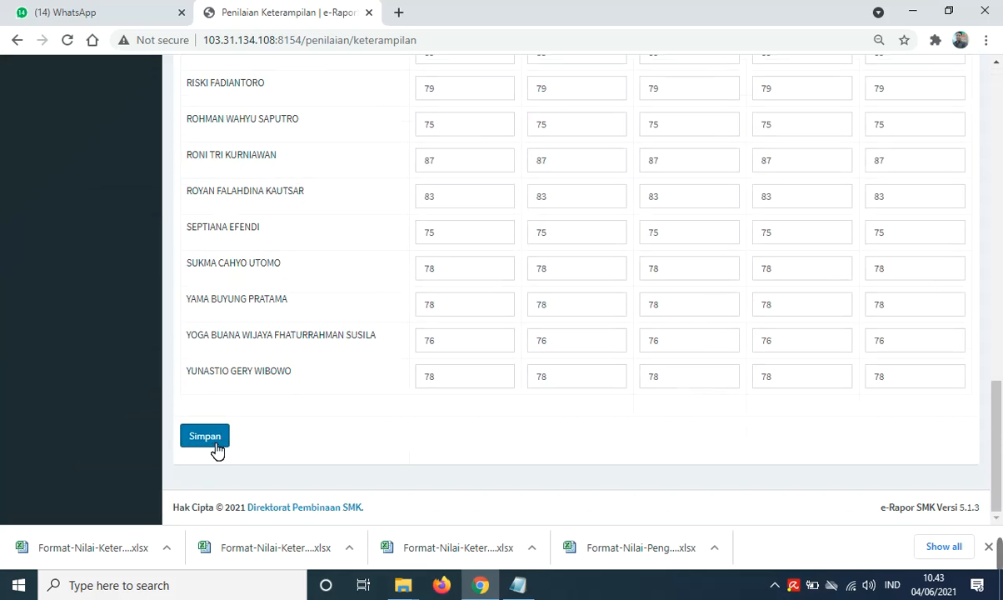
pyautogui.click(215, 447)
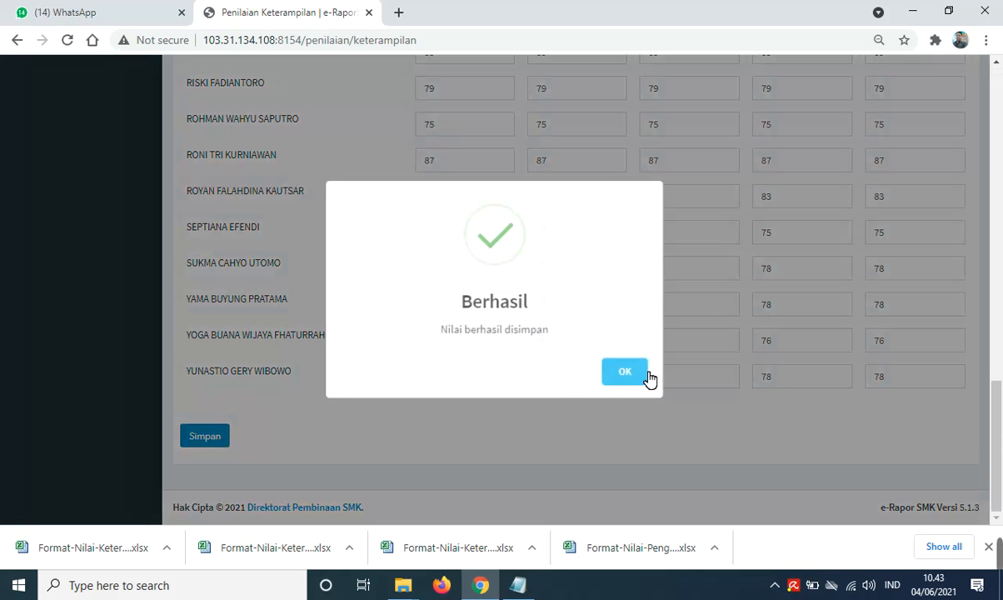
pyautogui.click(646, 375)
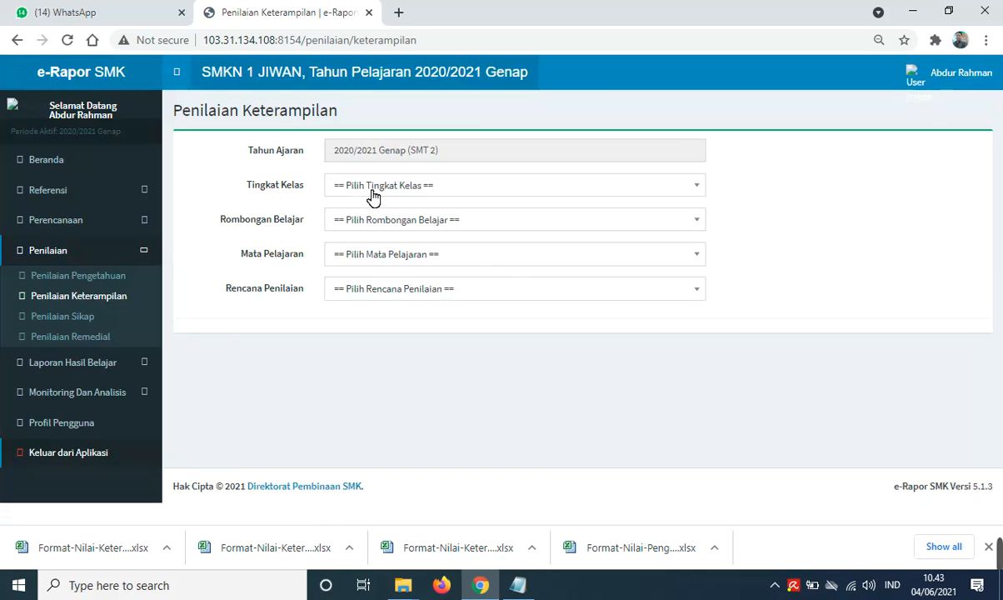
# Reselect Kelas 11 and study group XITAV for the skills assessment.
pyautogui.click(373, 195)
pyautogui.click(369, 282)
pyautogui.click(371, 220)
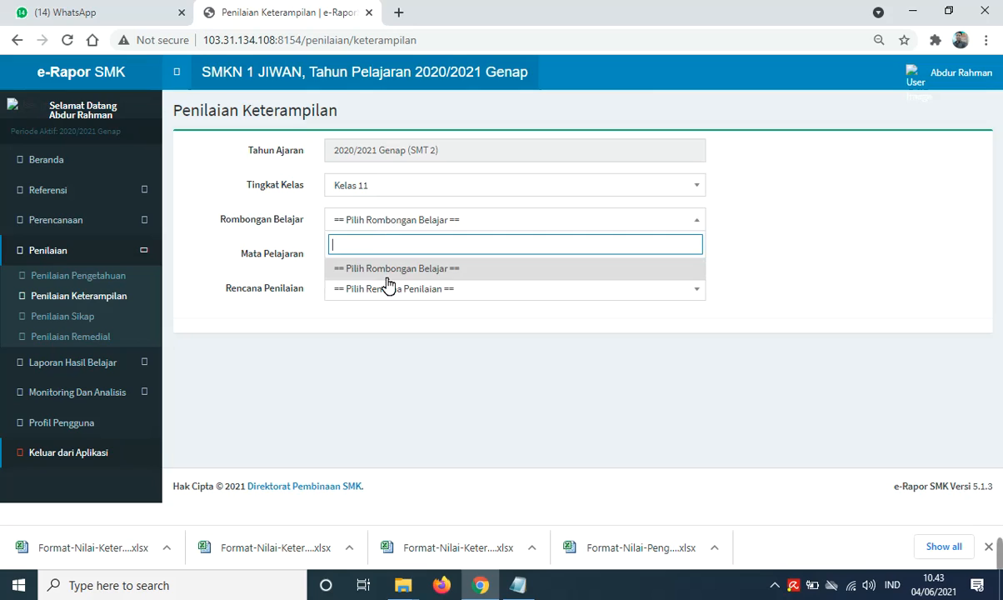
pyautogui.click(384, 288)
pyautogui.click(398, 227)
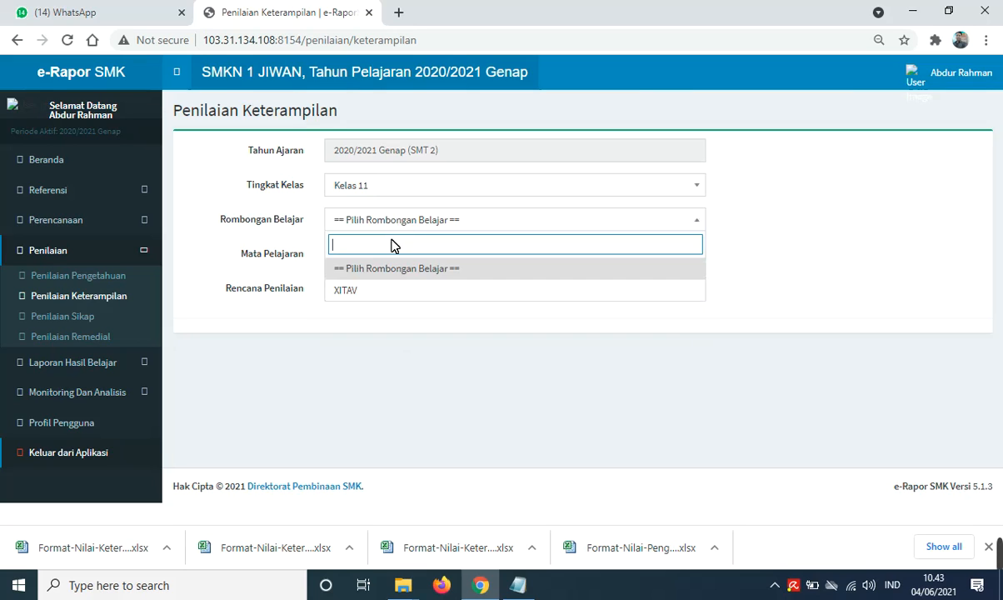
pyautogui.click(383, 291)
pyautogui.click(392, 258)
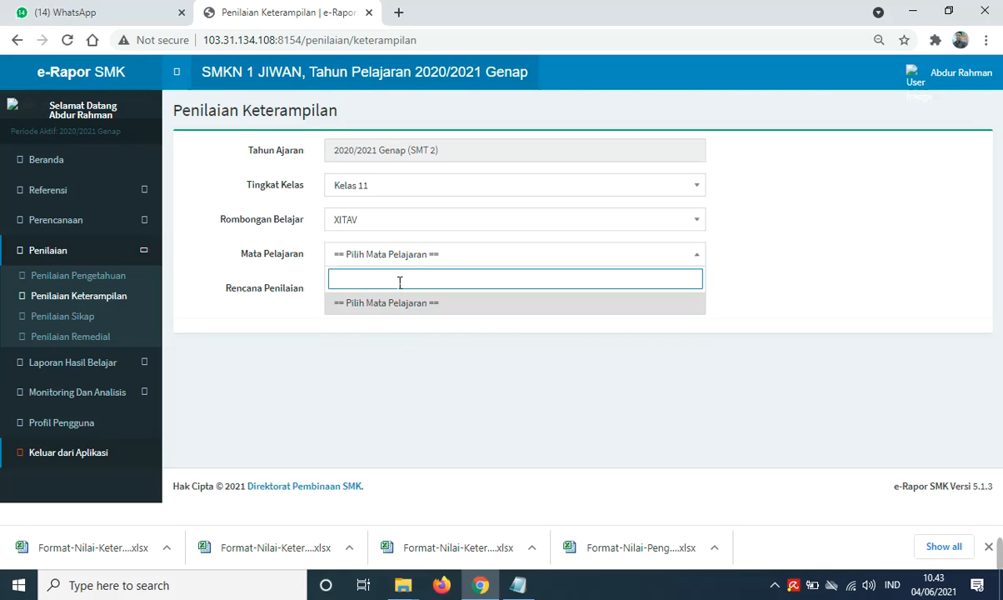
pyautogui.click(402, 296)
pyautogui.click(407, 259)
pyautogui.click(373, 298)
pyautogui.click(382, 264)
pyautogui.click(359, 262)
pyautogui.click(359, 262)
pyautogui.click(359, 262)
pyautogui.click(360, 261)
pyautogui.click(360, 261)
pyautogui.click(370, 252)
pyautogui.click(364, 310)
# Reselect study group XITAV and choose Produk Kreatif dan Kewirausahaan (600070100) as the subject.
pyautogui.click(360, 221)
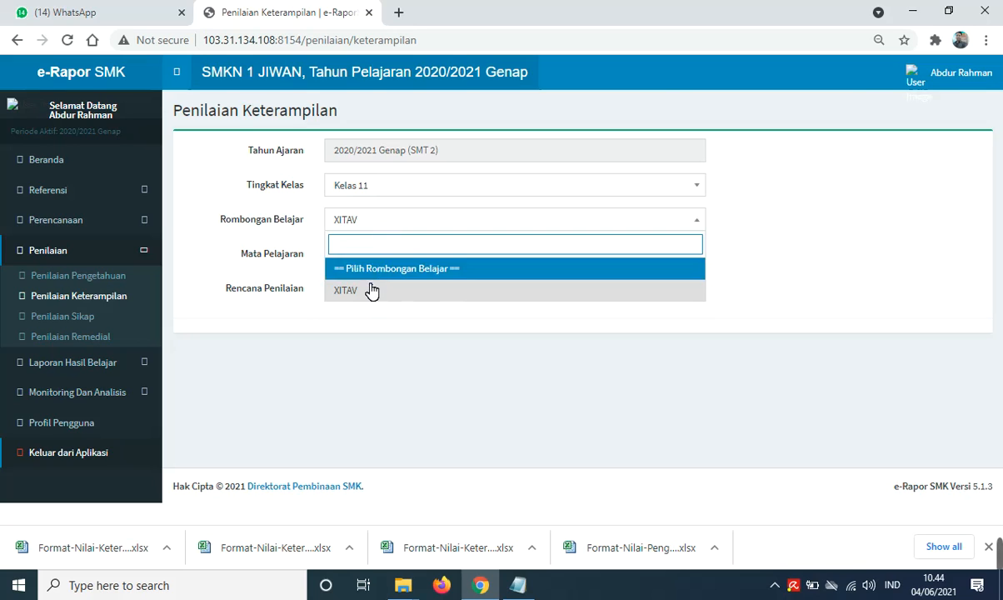
pyautogui.click(364, 298)
pyautogui.click(386, 257)
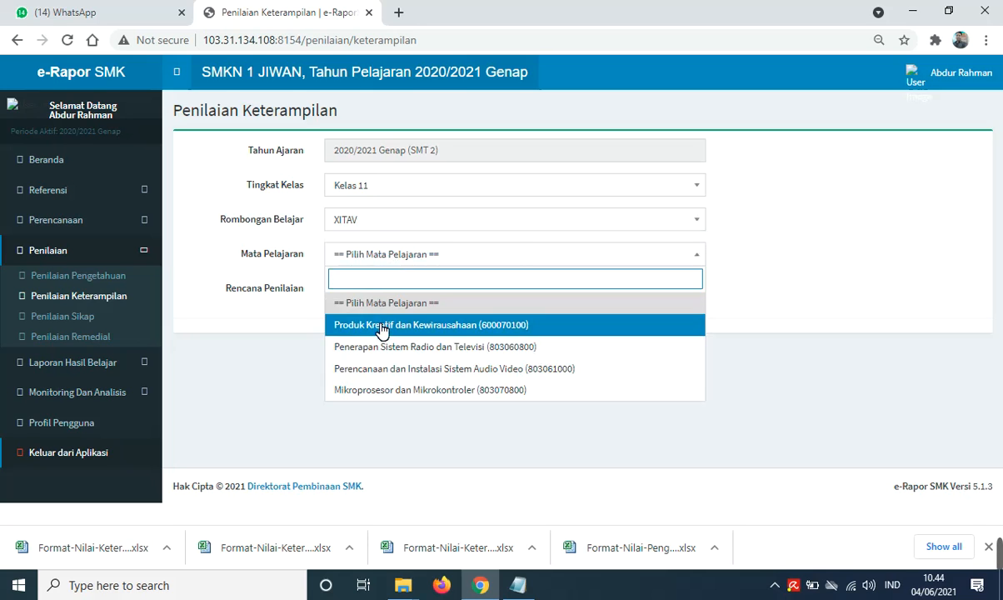
pyautogui.click(390, 321)
# Choose Proyek as the skills assessment plan and upload the PROYEK PKK score file from the NILAI PKK folder.
pyautogui.click(408, 288)
pyautogui.click(391, 381)
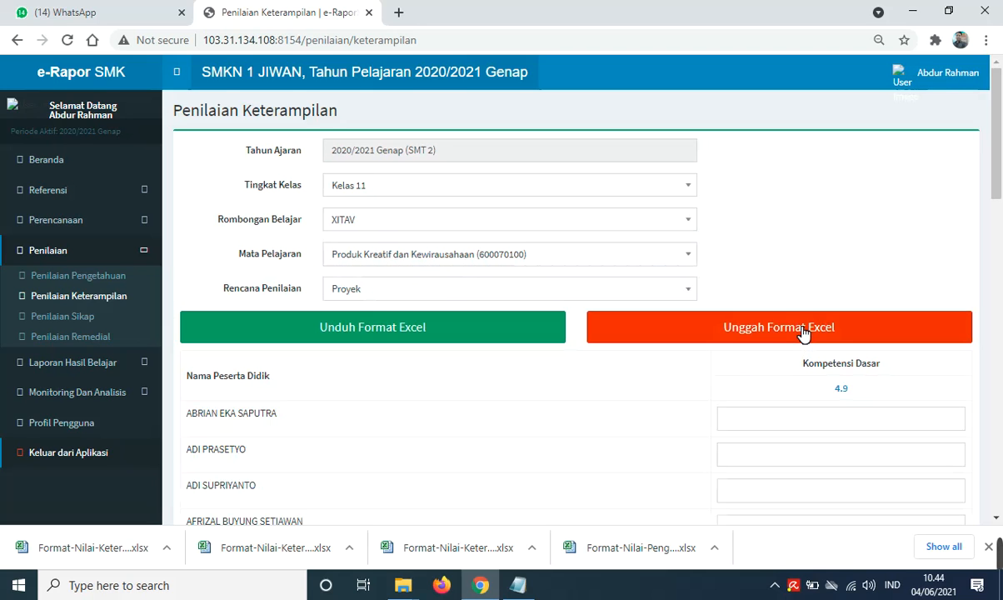
pyautogui.click(803, 333)
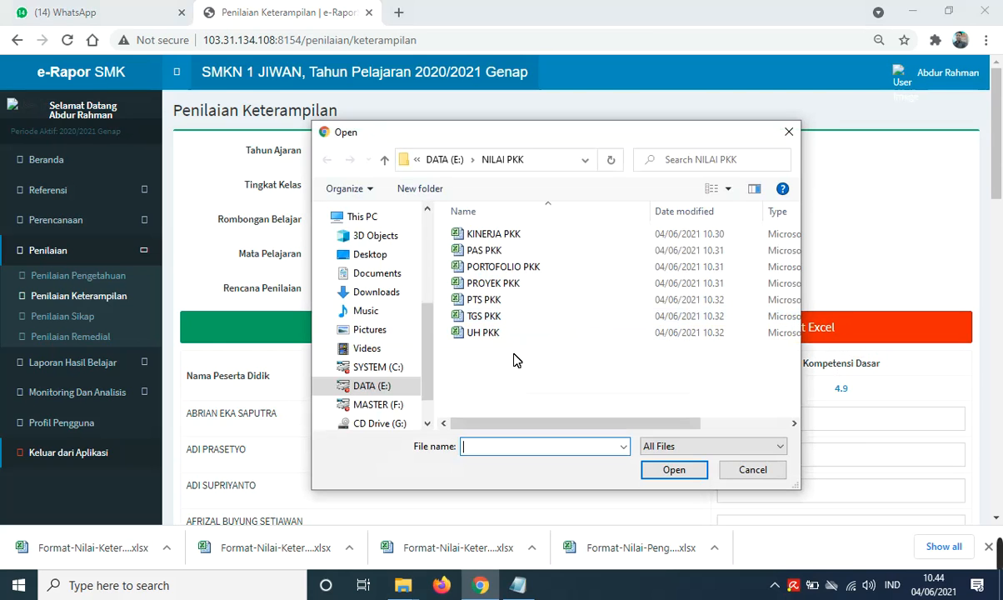
pyautogui.click(509, 285)
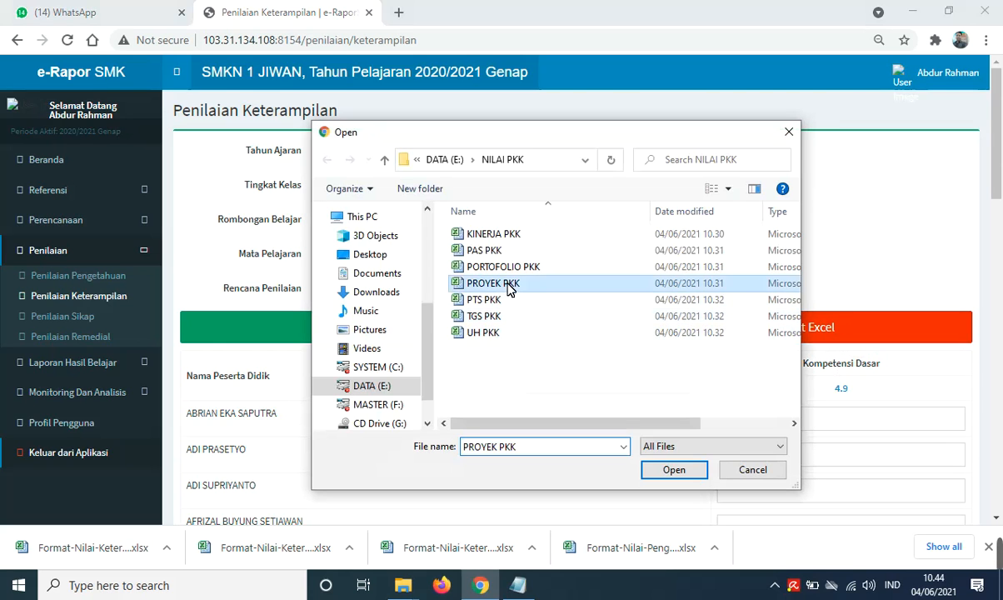
pyautogui.click(671, 470)
# Save the imported Proyek skills scores and close the confirmation message.
pyautogui.scroll(-15, 778, 462)
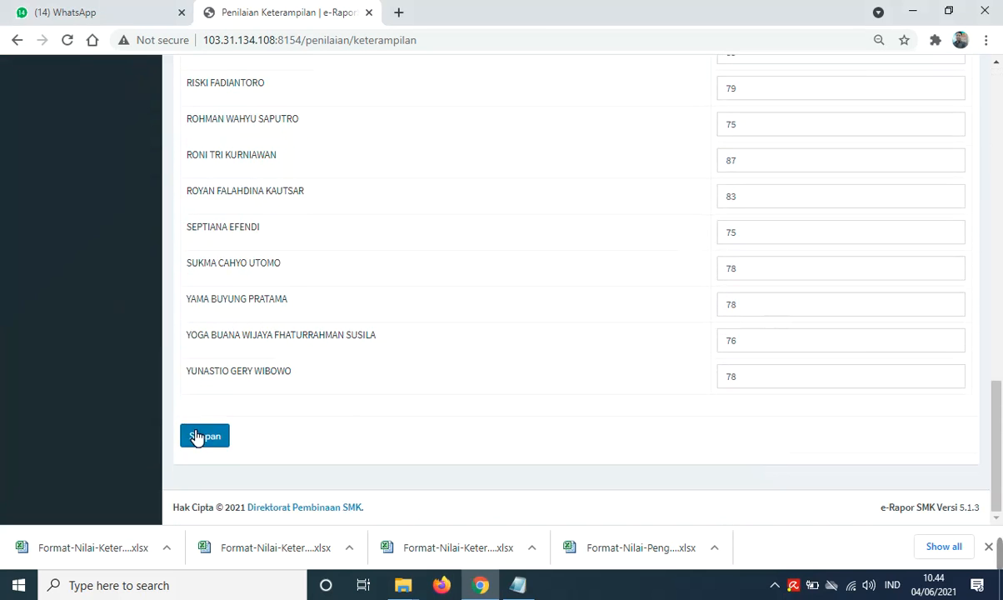
pyautogui.click(248, 433)
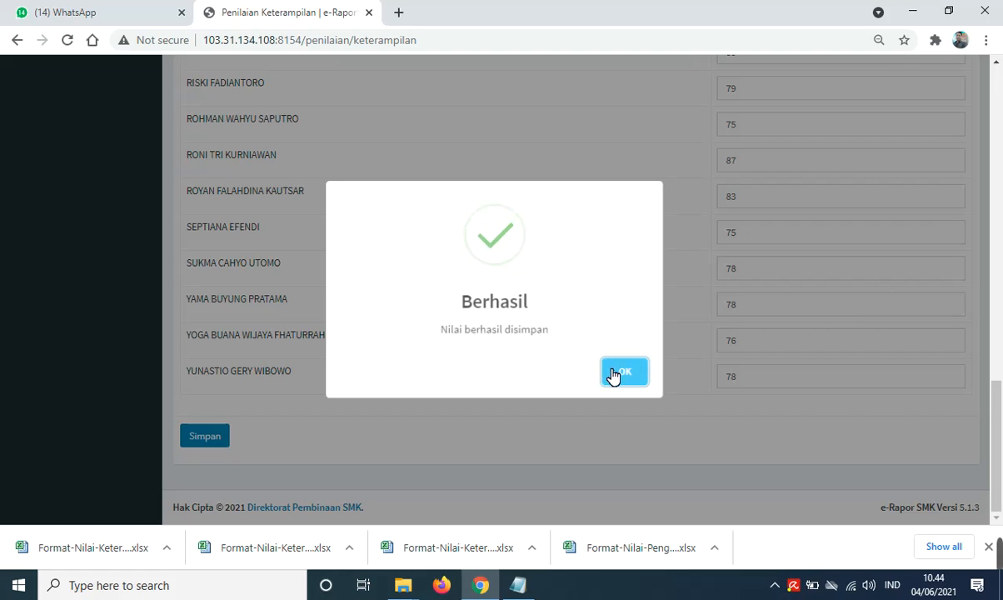
pyautogui.click(616, 372)
# Reselect Kelas 11, study group XITAV and subject Produk Kreatif dan Kewirausahaan (600070100) for the skills assessment.
pyautogui.click(381, 187)
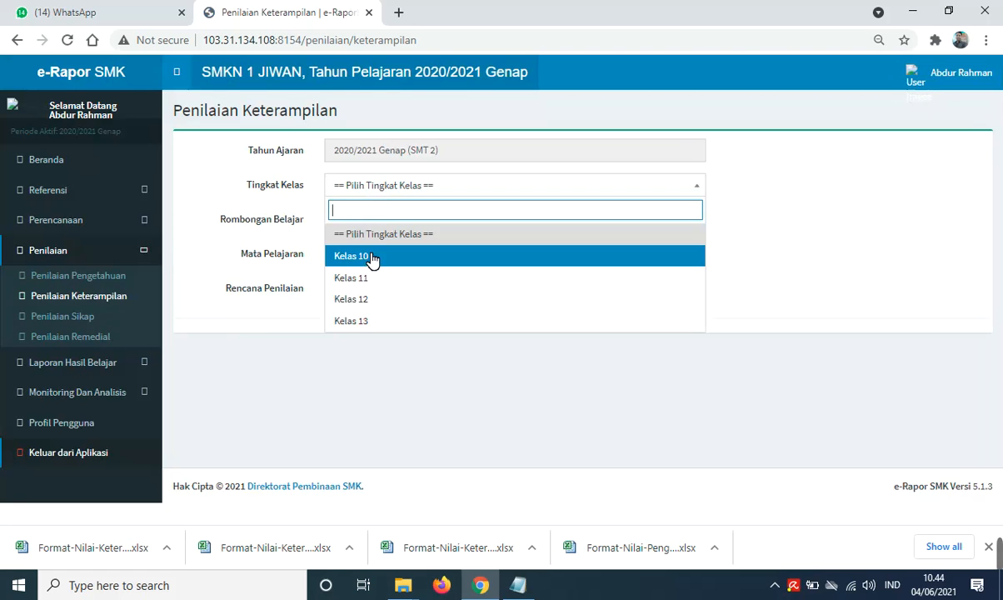
pyautogui.click(370, 280)
pyautogui.click(380, 224)
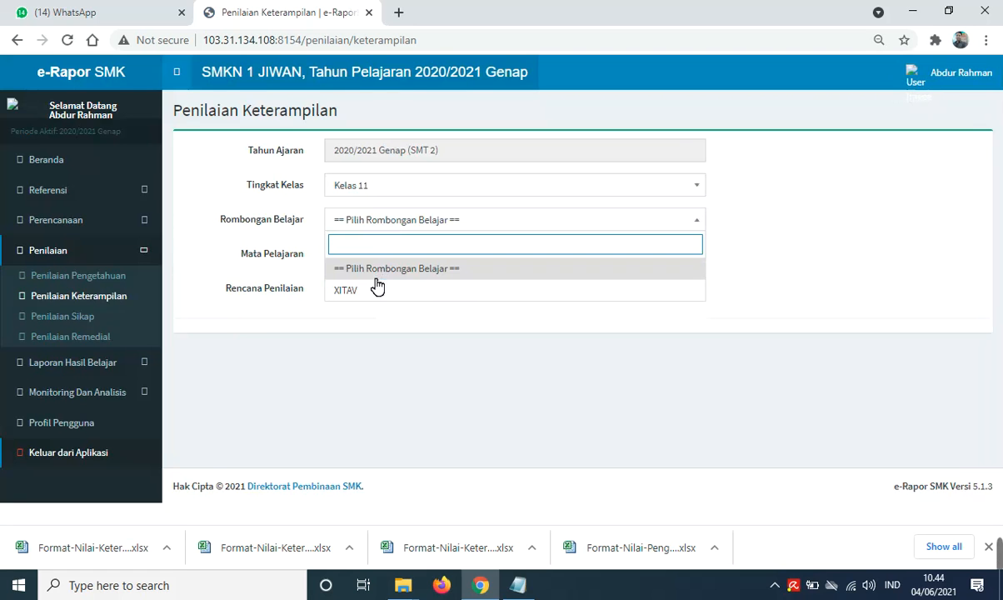
pyautogui.click(373, 291)
pyautogui.click(384, 259)
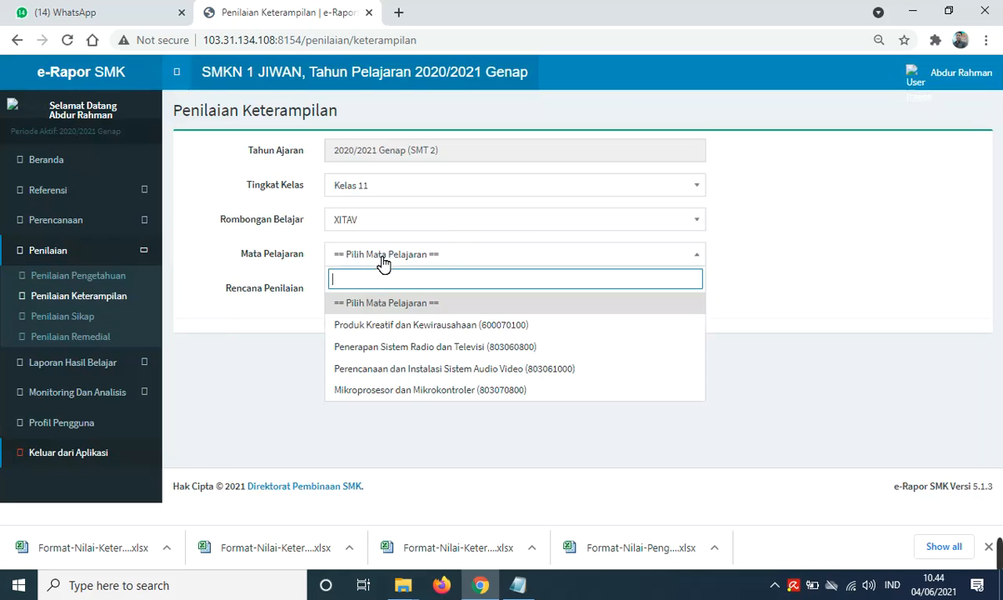
pyautogui.click(375, 321)
# Choose Portofolio as the skills assessment plan and upload the PORTOFOLIO PKK score file from the NILAI PKK folder.
pyautogui.click(404, 300)
pyautogui.click(391, 402)
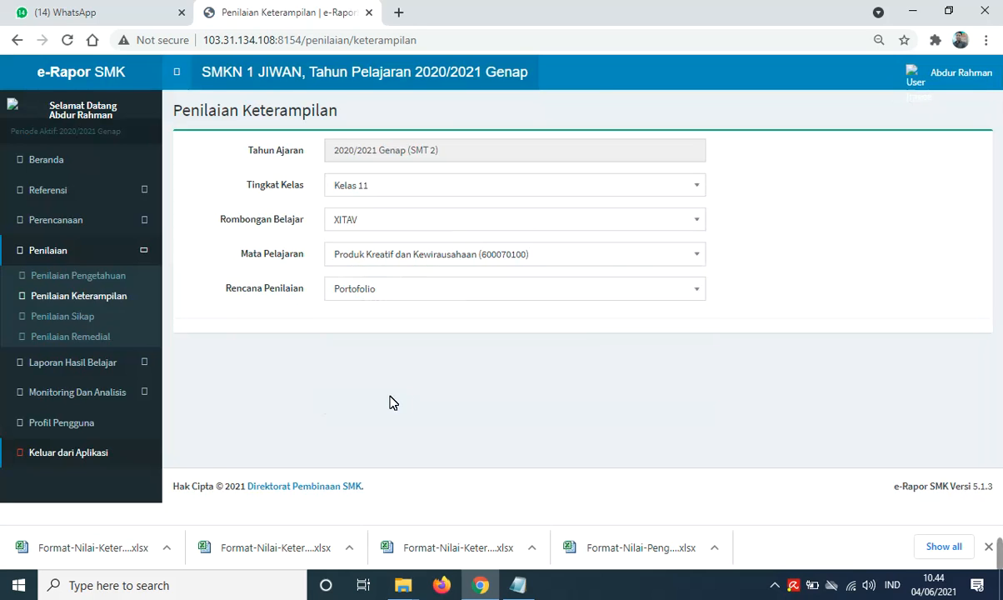
pyautogui.scroll(-2, 714, 377)
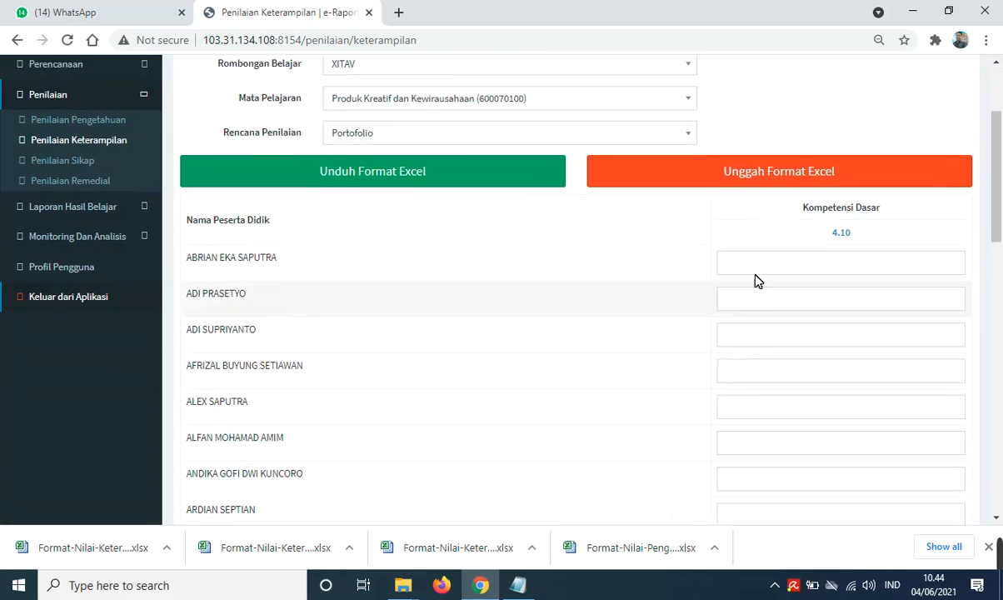
pyautogui.click(741, 183)
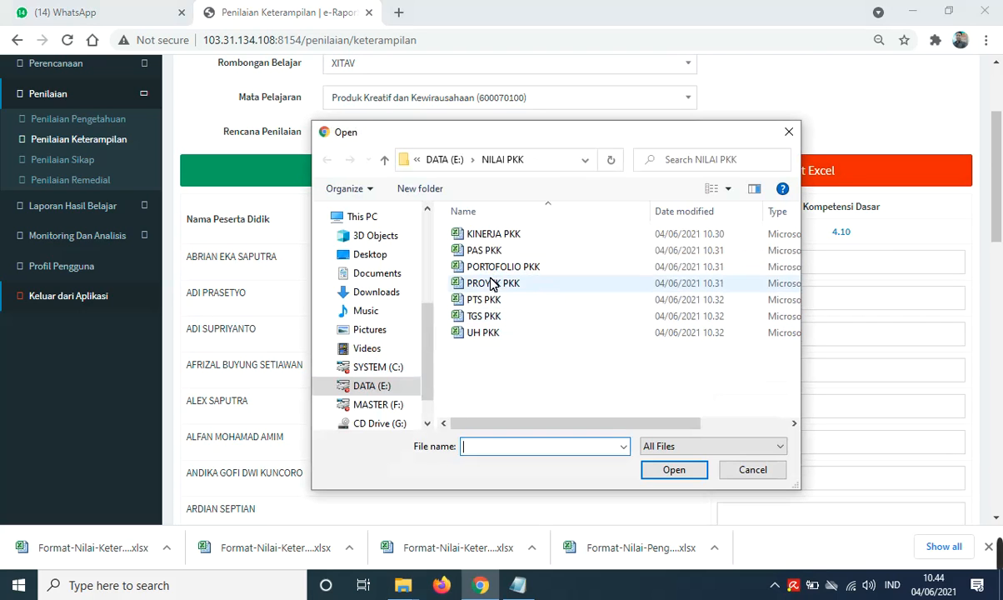
pyautogui.click(499, 266)
pyautogui.click(649, 471)
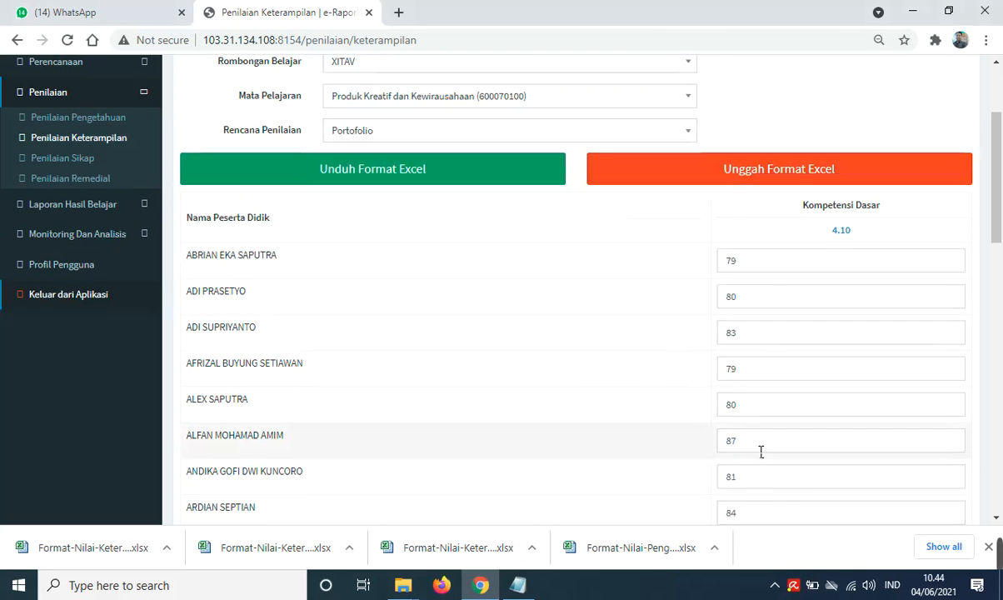
# Save the imported Portofolio skills scores and close the confirmation message.
pyautogui.scroll(-15, 425, 452)
pyautogui.click(228, 441)
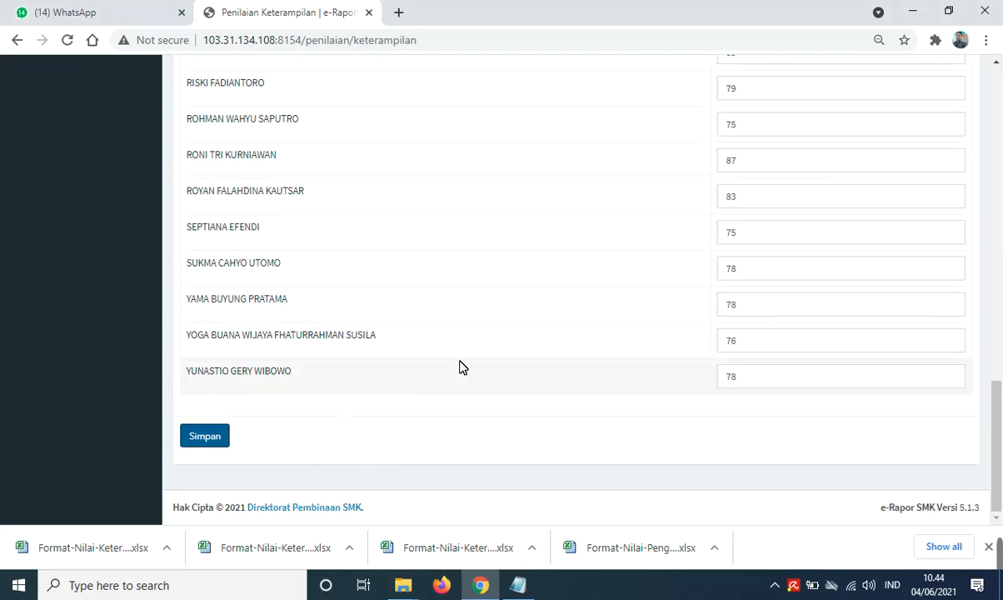
pyautogui.click(630, 372)
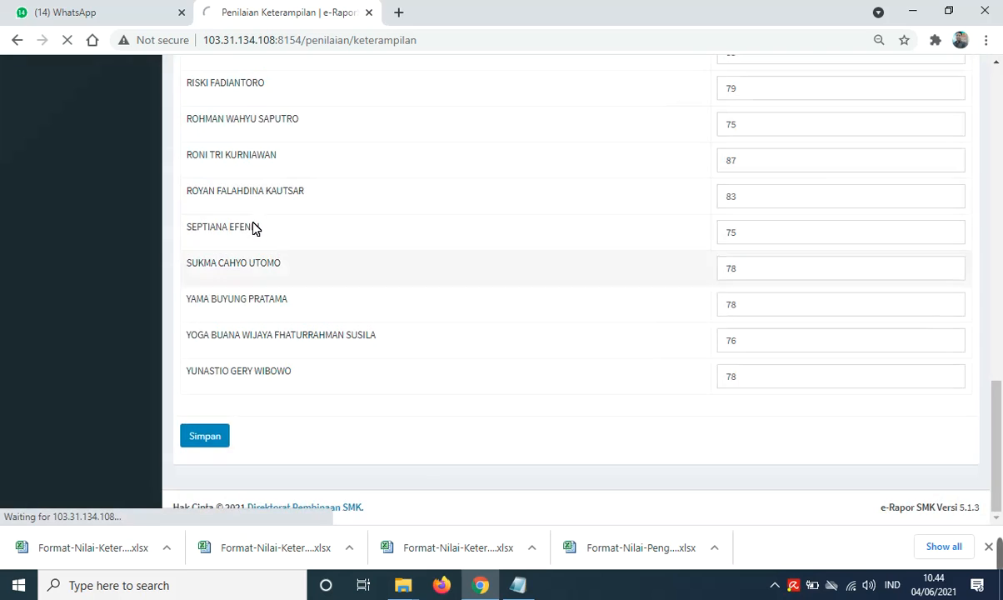
# Return to the Beranda home page to view the assessment overview.
pyautogui.scroll(2, 231, 226)
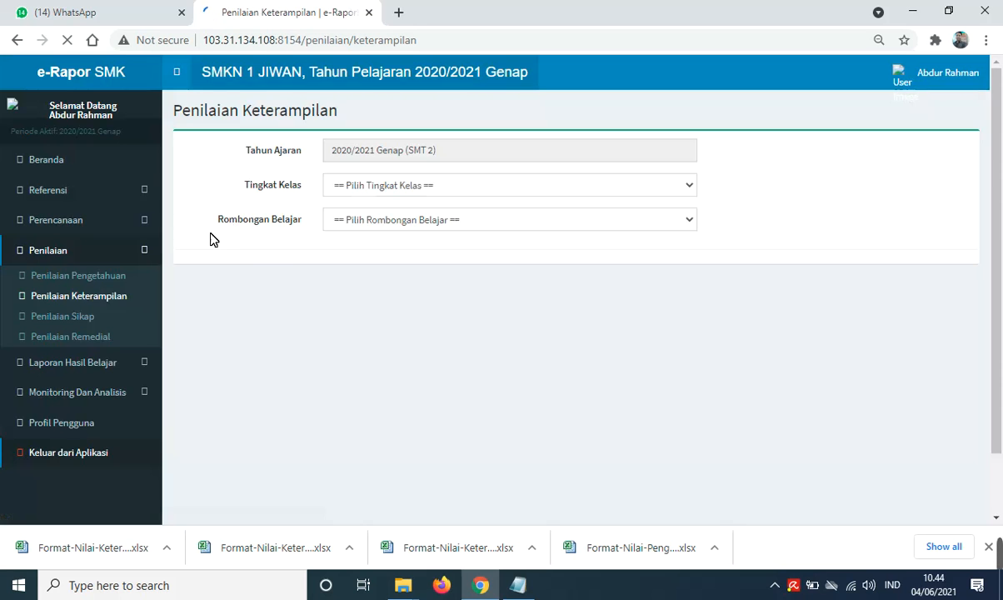
pyautogui.click(114, 276)
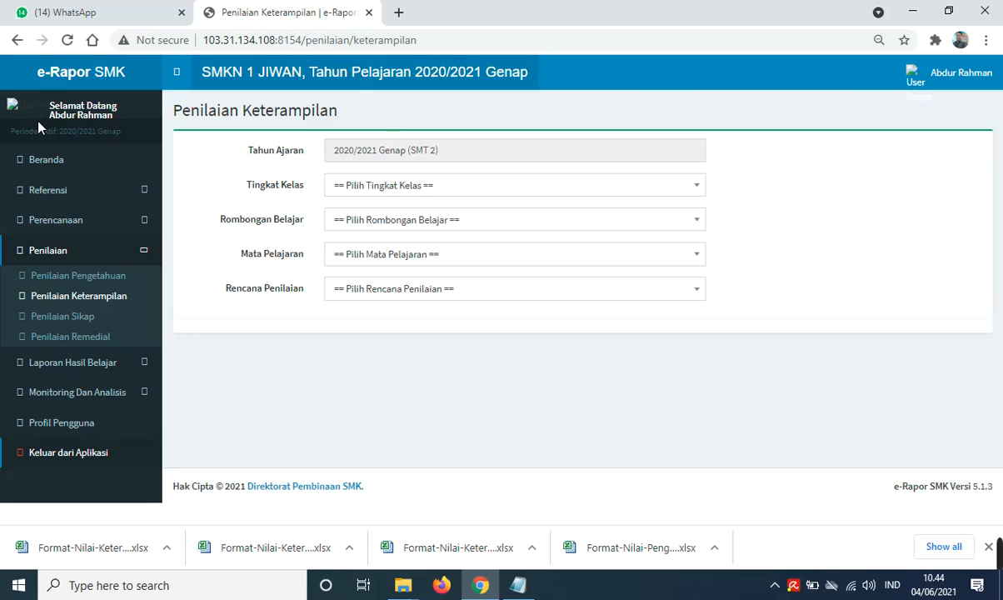
pyautogui.click(54, 166)
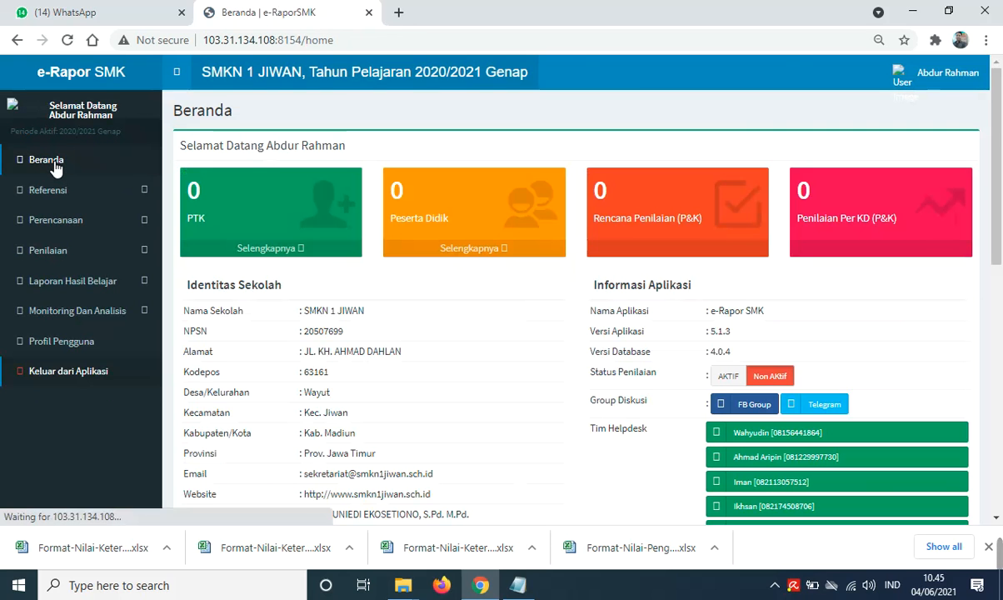
# Regenerate the Pengetahuan scores for Produk Kreatif dan Kewirausahaan (600070100) in XITAV and confirm the update.
pyautogui.scroll(-6, 369, 290)
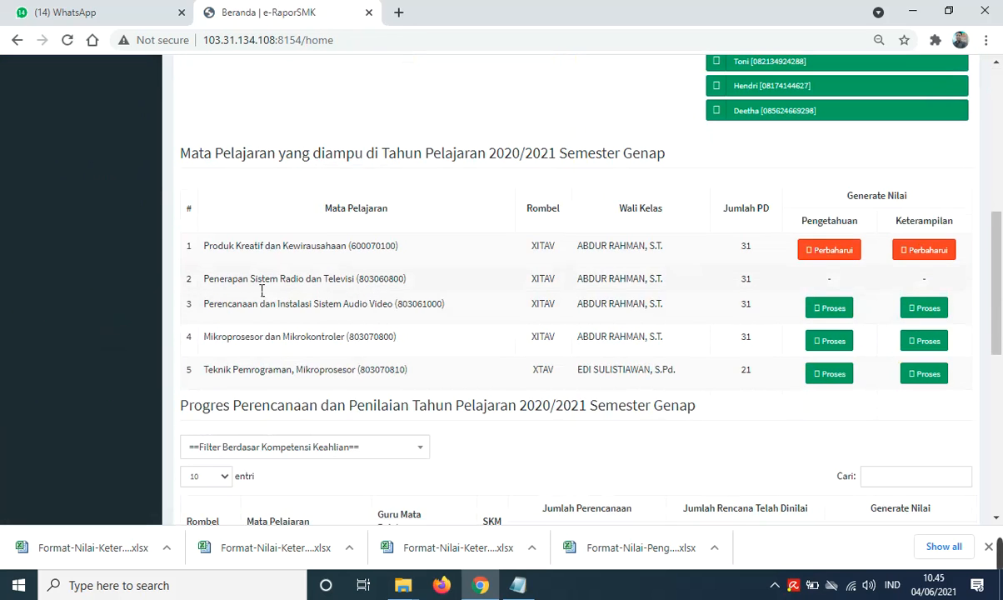
pyautogui.scroll(5, 263, 244)
pyautogui.scroll(-5, 531, 317)
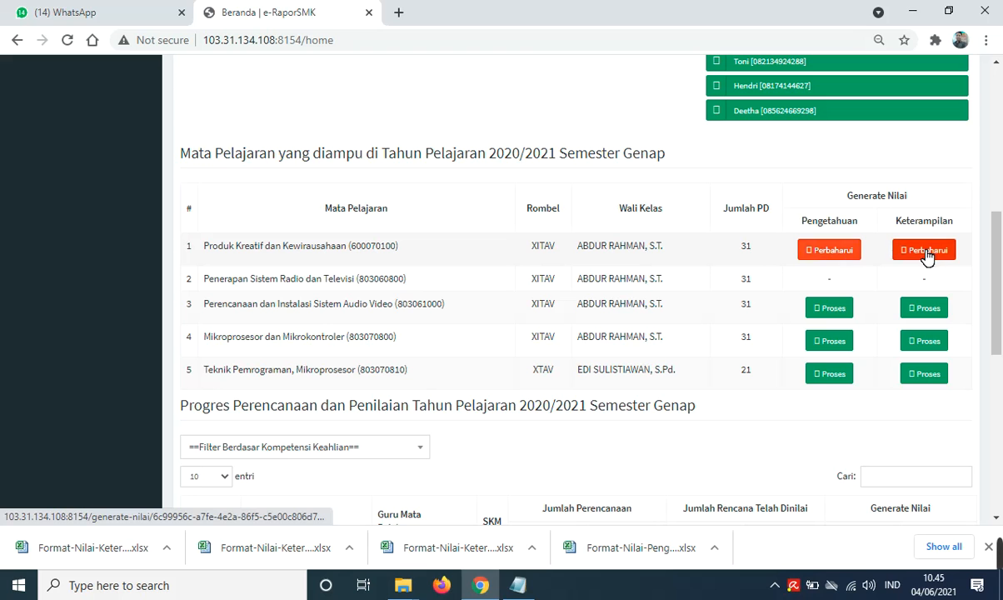
pyautogui.click(833, 250)
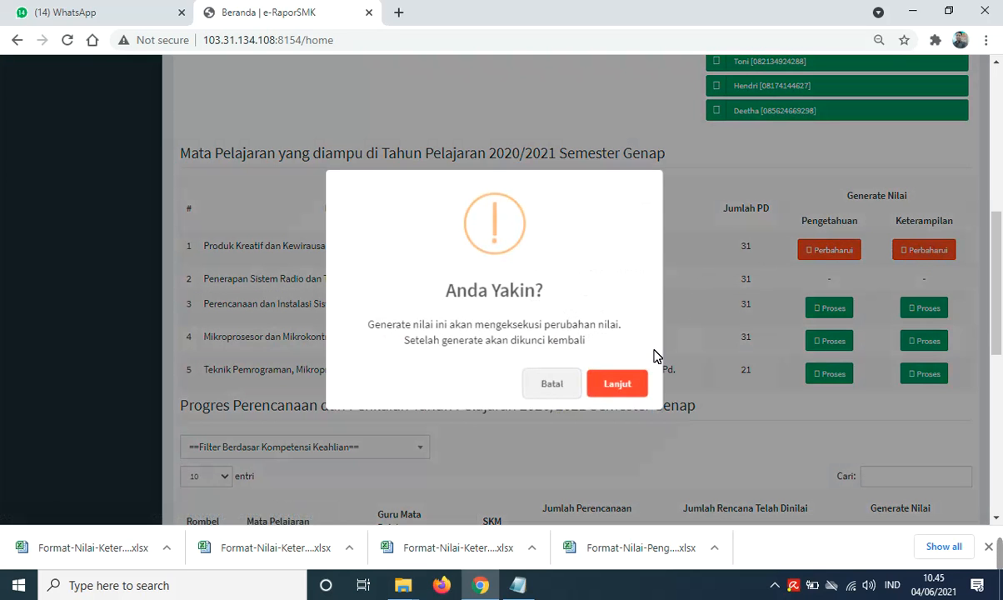
pyautogui.click(628, 390)
pyautogui.click(628, 383)
# Regenerate the Keterampilan scores for Produk Kreatif dan Kewirausahaan (600070100) in XITAV and confirm the update.
pyautogui.click(949, 253)
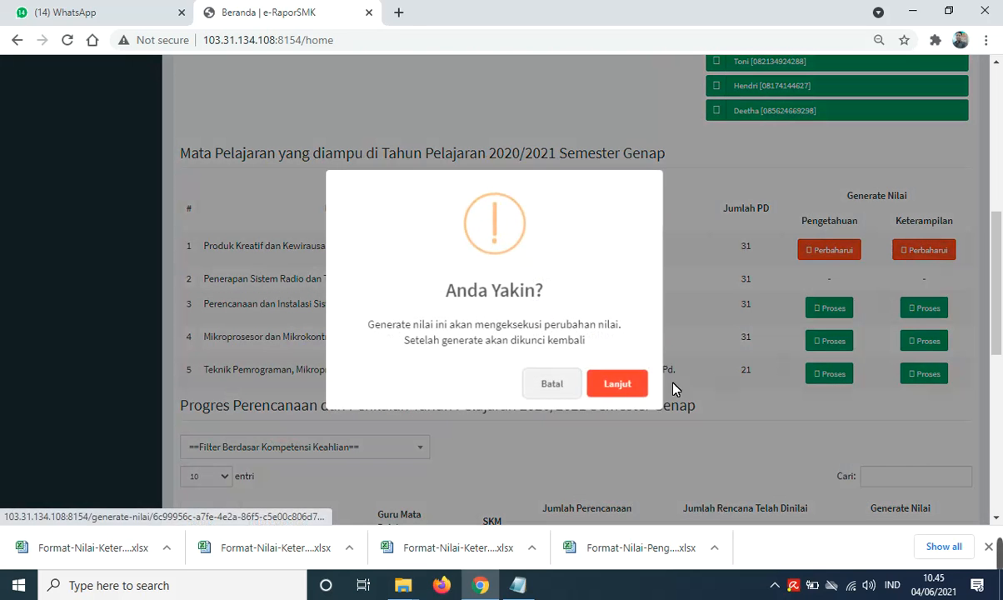
pyautogui.click(628, 384)
pyautogui.click(625, 386)
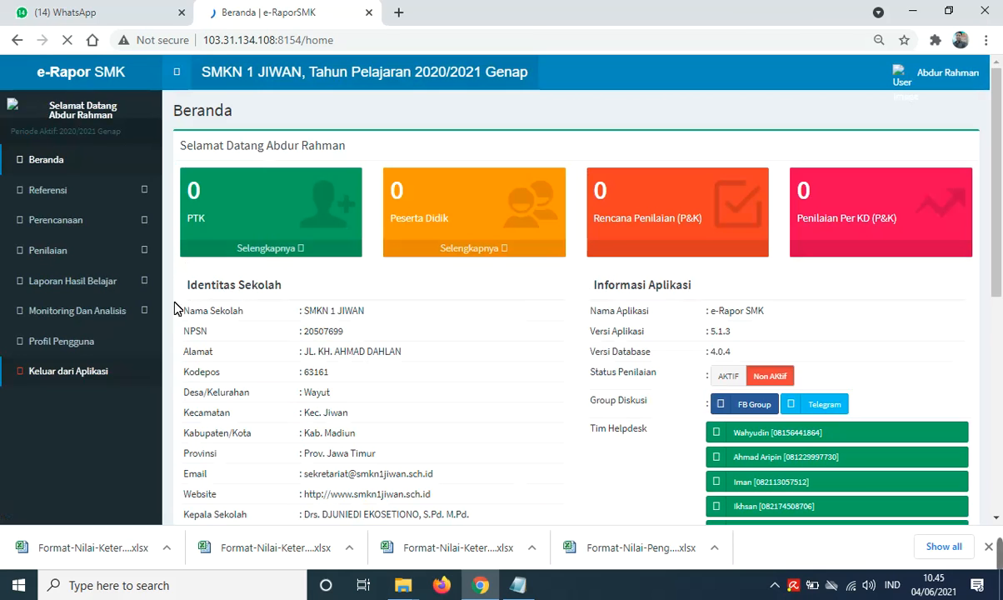
# Open the Penilaian Pengetahuan page for entering knowledge assessment scores.
pyautogui.click(63, 254)
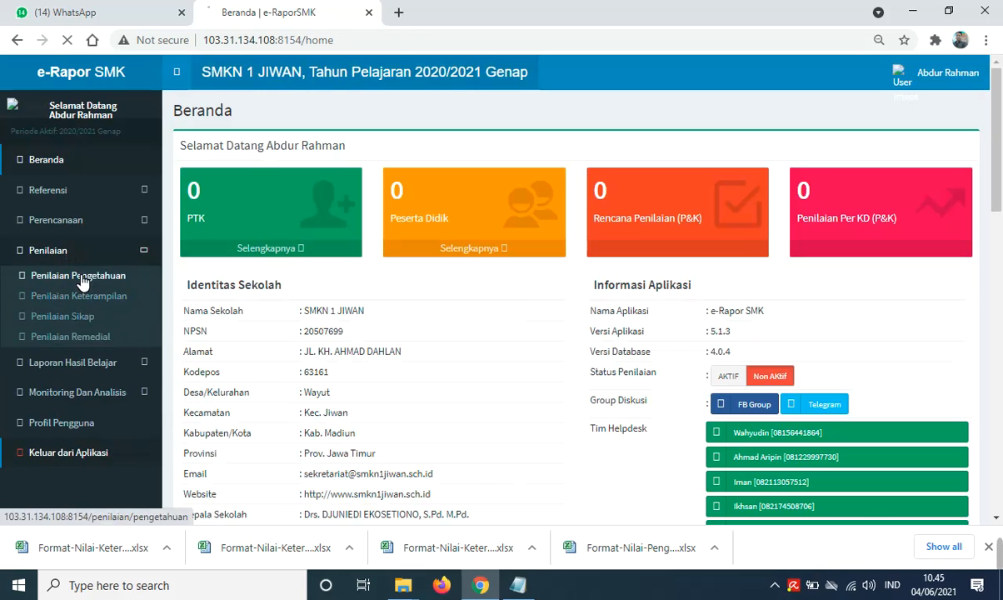
pyautogui.click(82, 281)
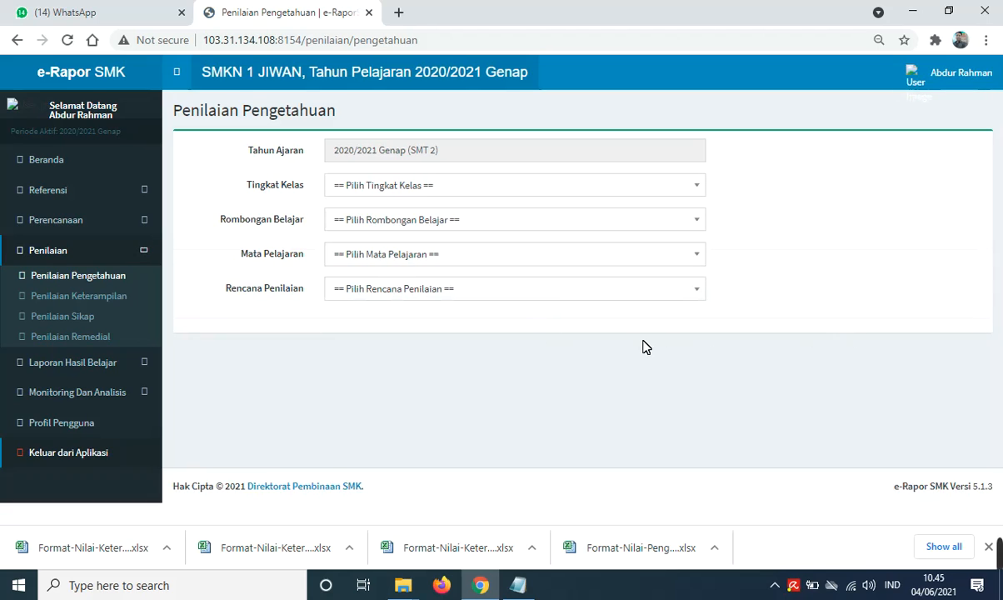